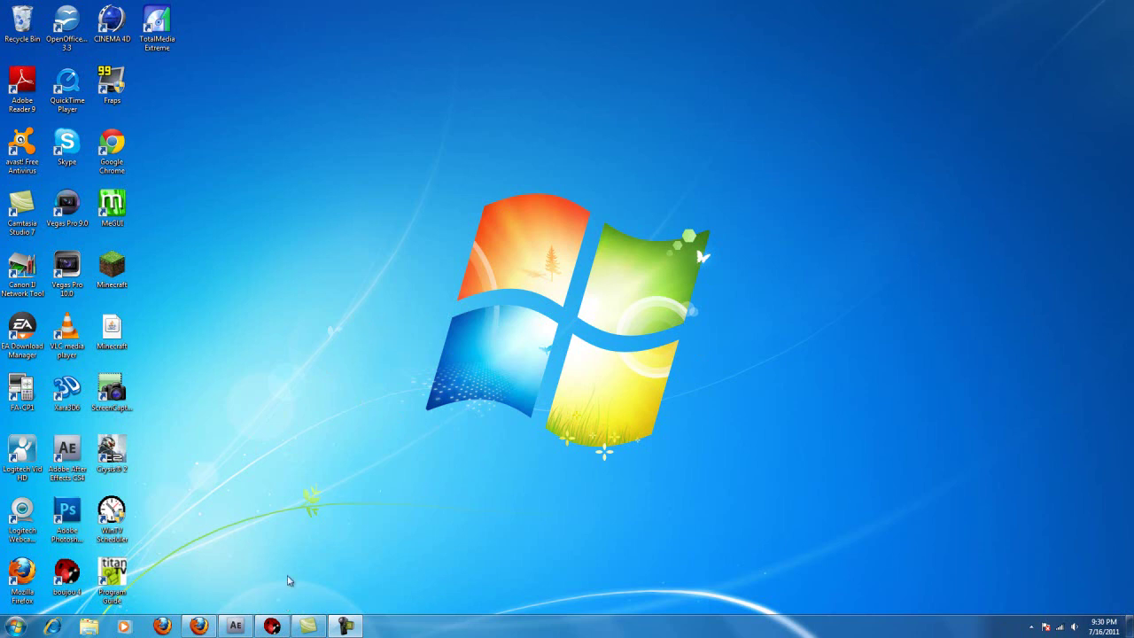
- Switch to Firefox, play the intro of the "Time" video on YouTube to view the 3D-tracked titles, and minimize the browser
mouse_move(204, 625)
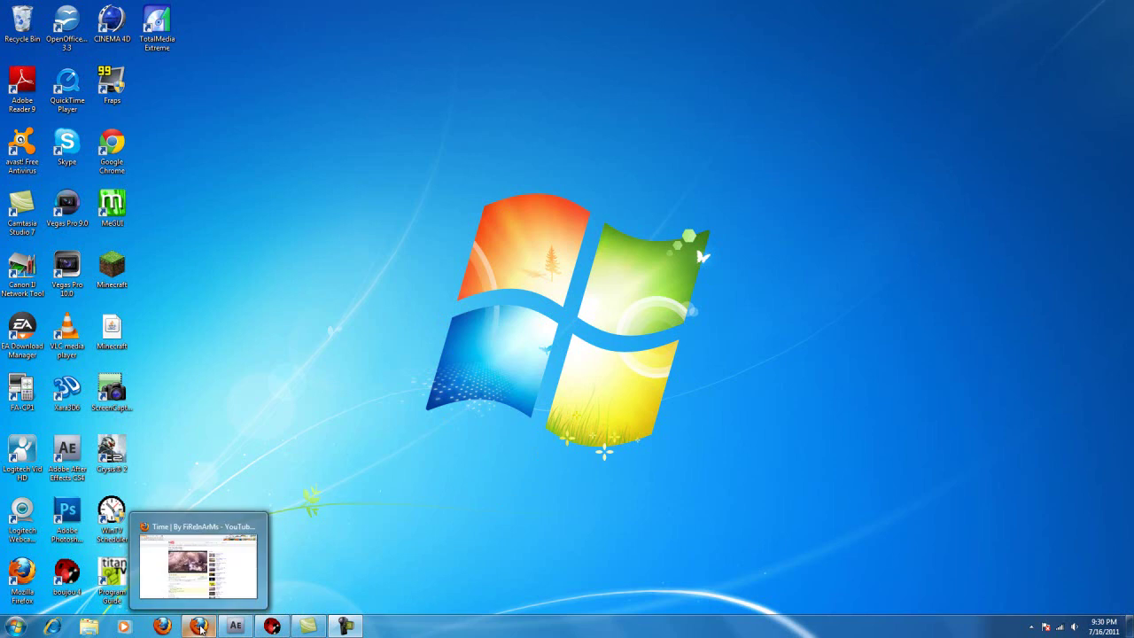
click(216, 585)
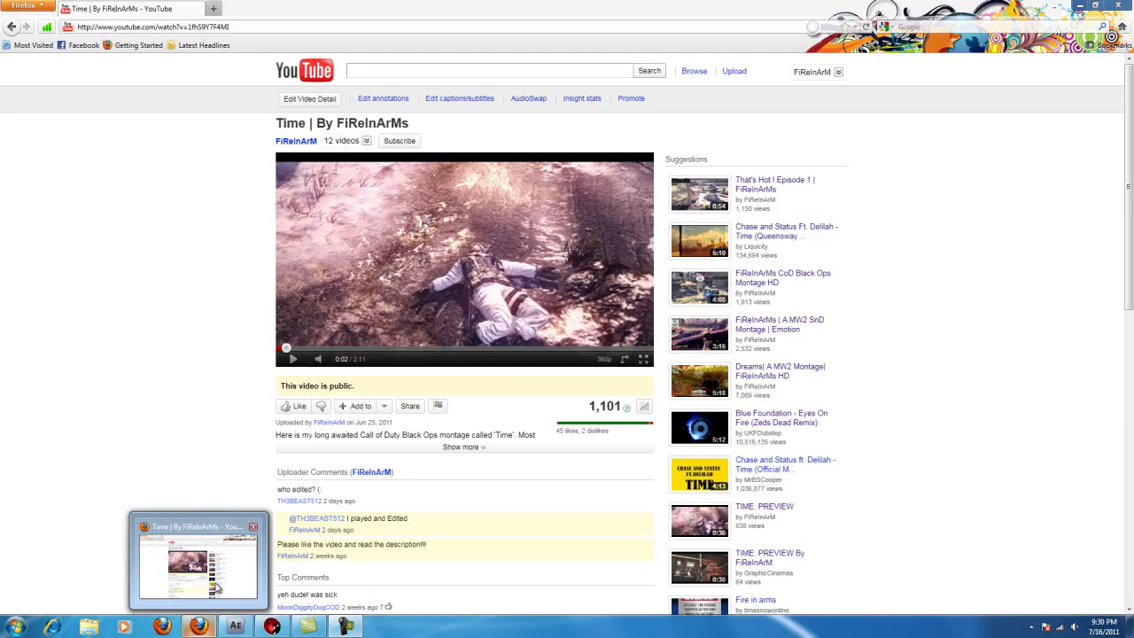
mouse_move(322, 282)
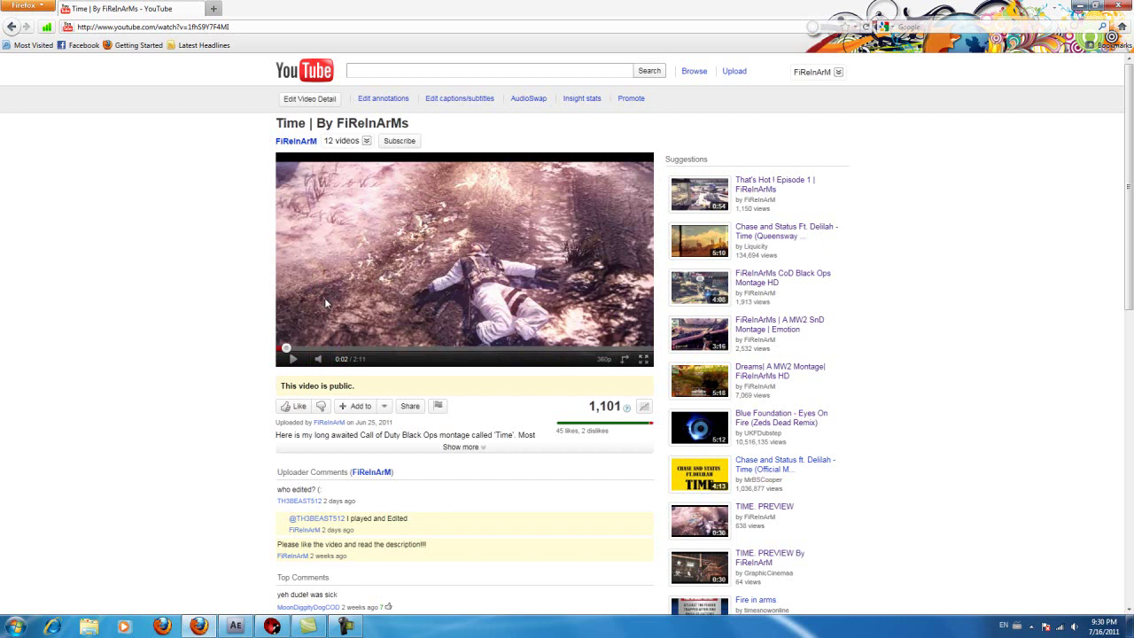
click(351, 278)
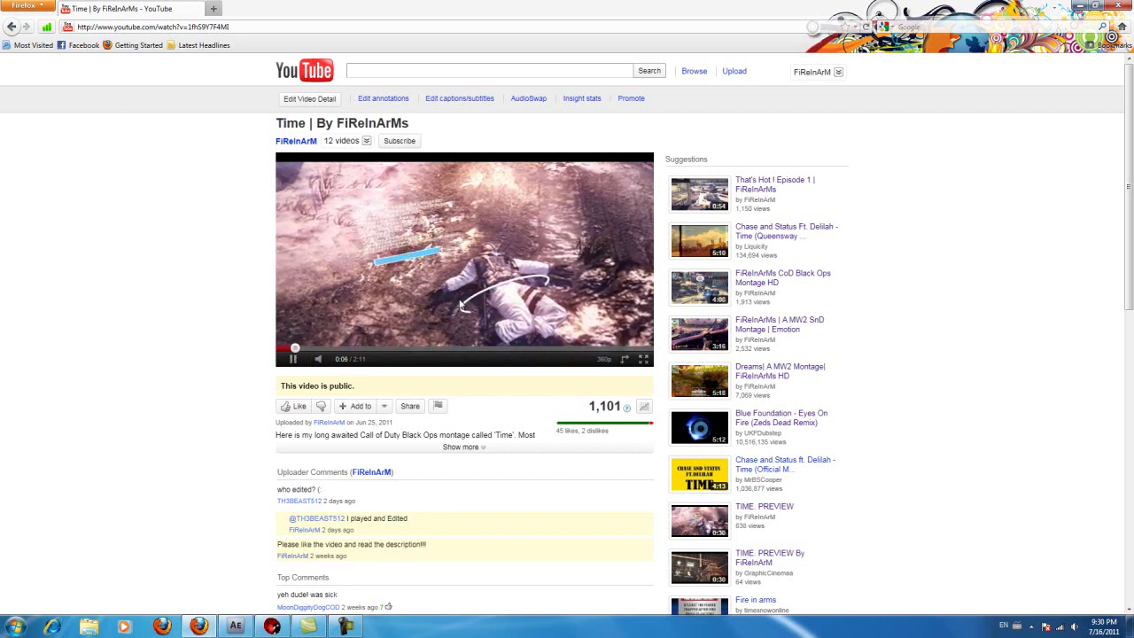
click(514, 283)
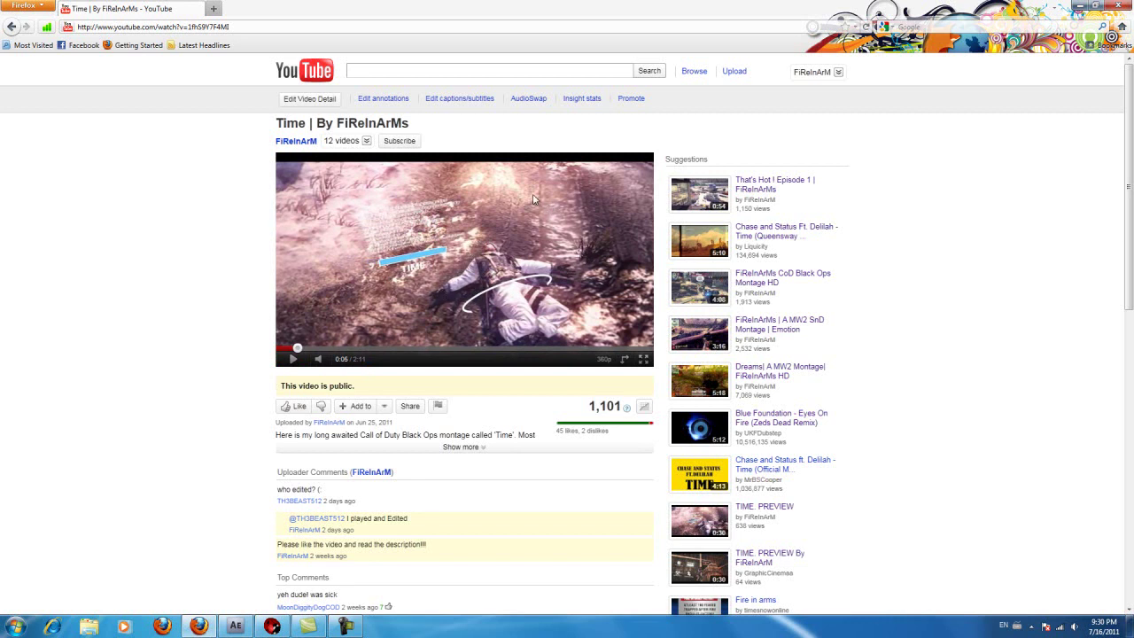
click(1079, 8)
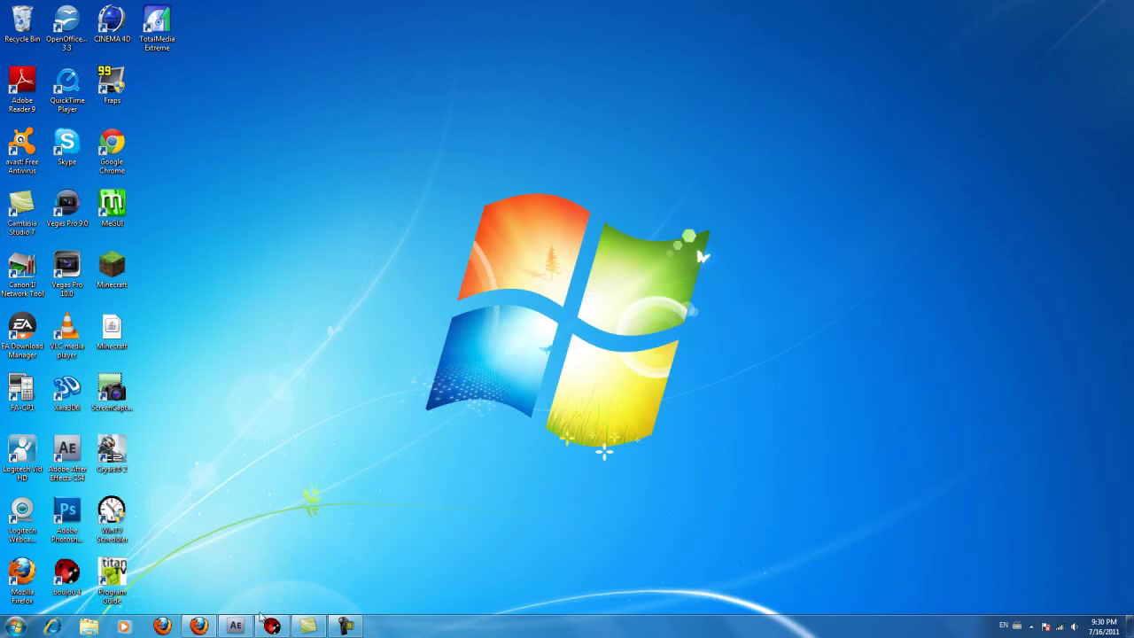
- Switch to boujou and begin importing a sequence, browsing to the D:/ drive
click(273, 627)
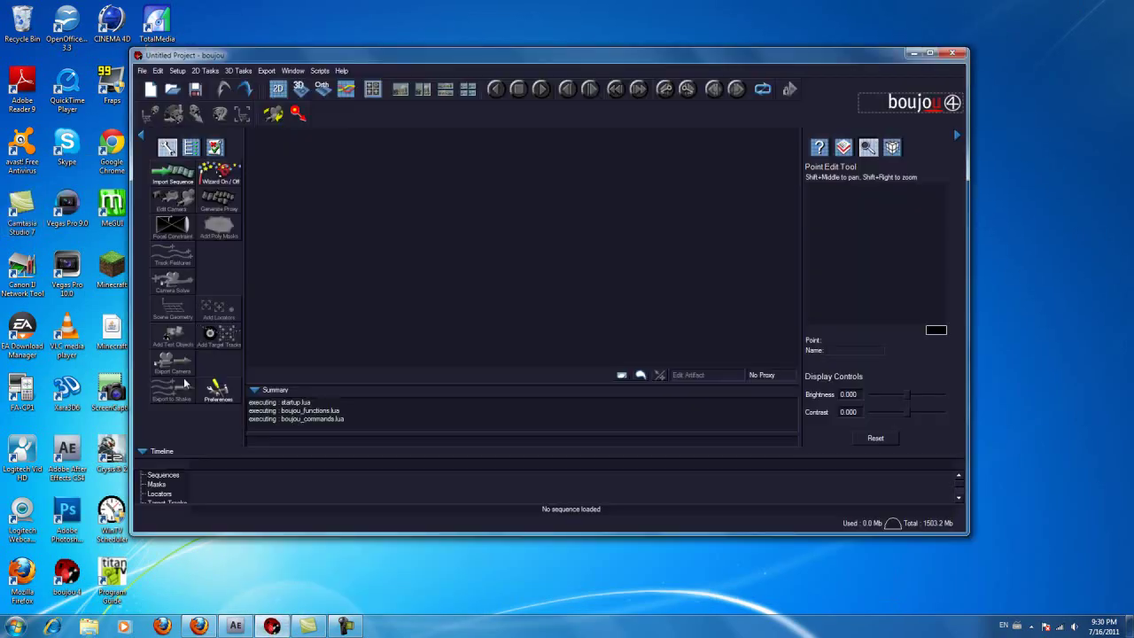
click(181, 179)
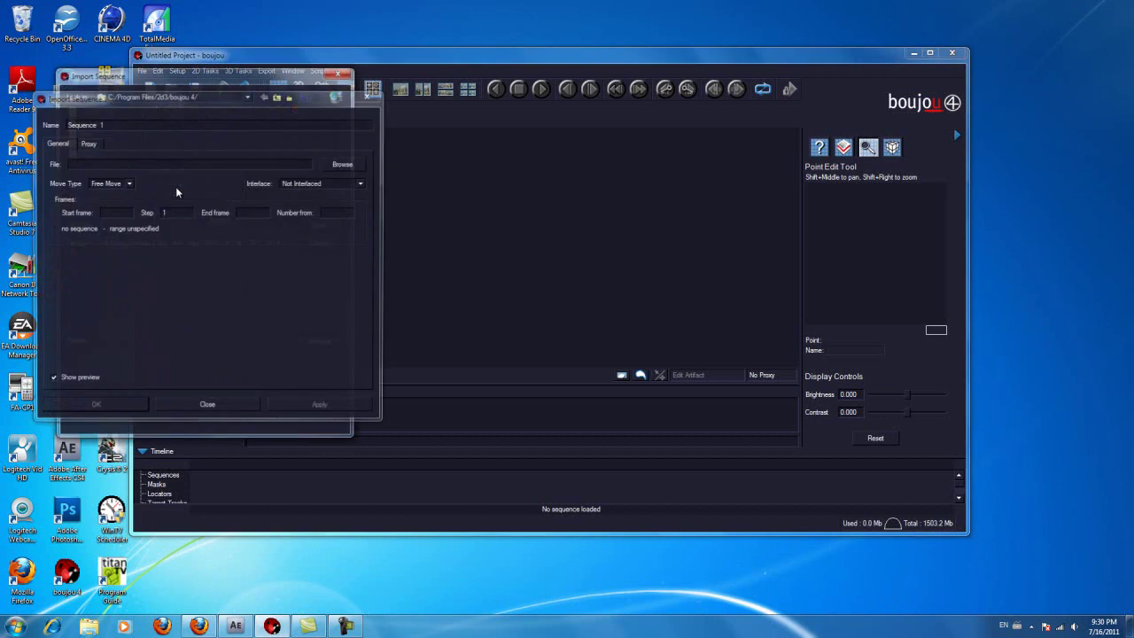
click(249, 97)
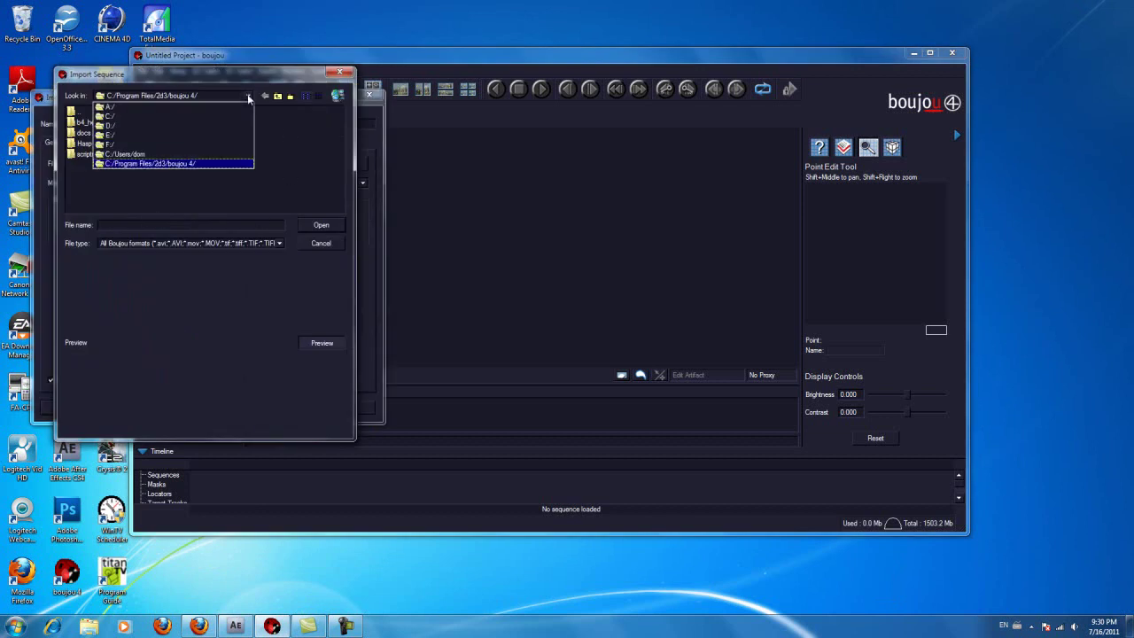
click(130, 129)
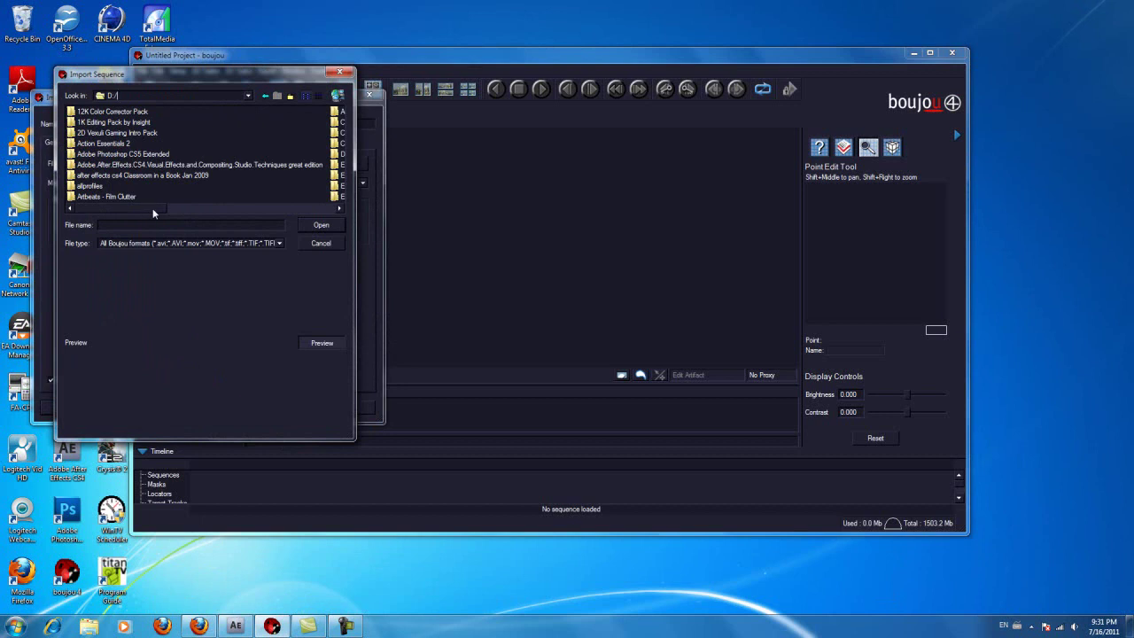
scroll(152, 212, down, 5)
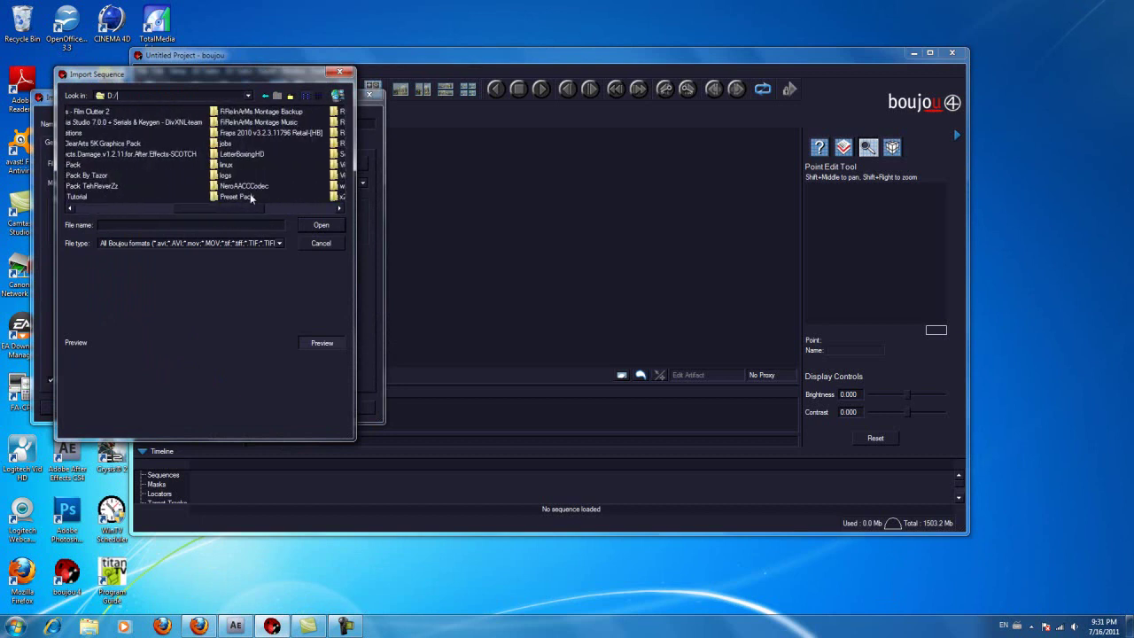
double_click(211, 113)
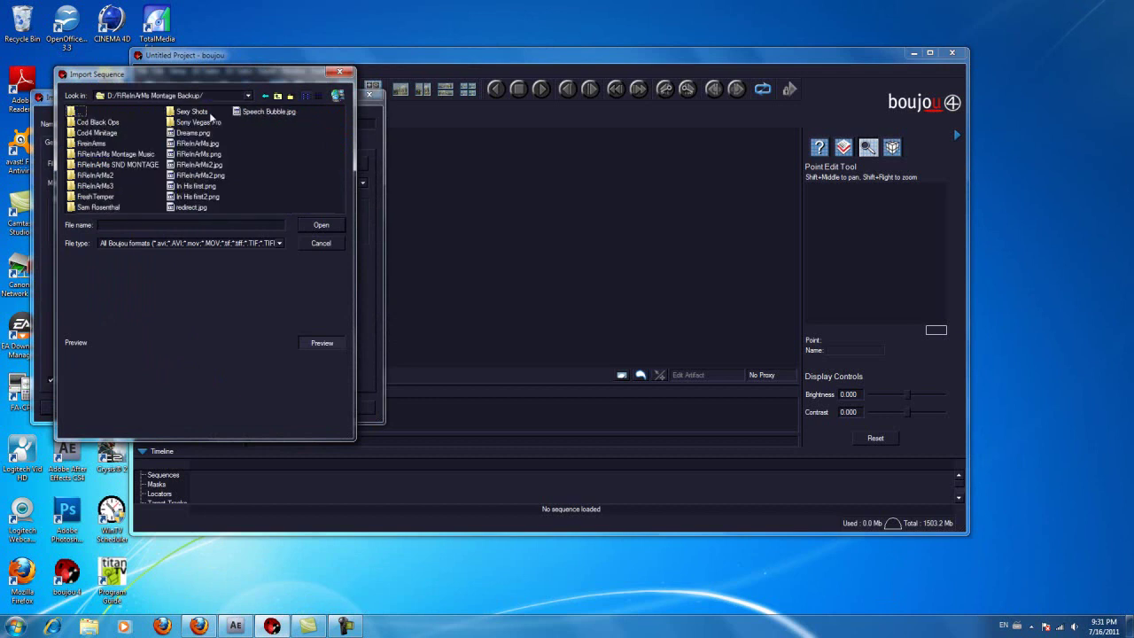
click(266, 96)
- Import Loading Bar 2.avi from D:/Renders/Time Black Ops/All Time CLips as the footage sequence with its default settings
scroll(158, 210, down, 5)
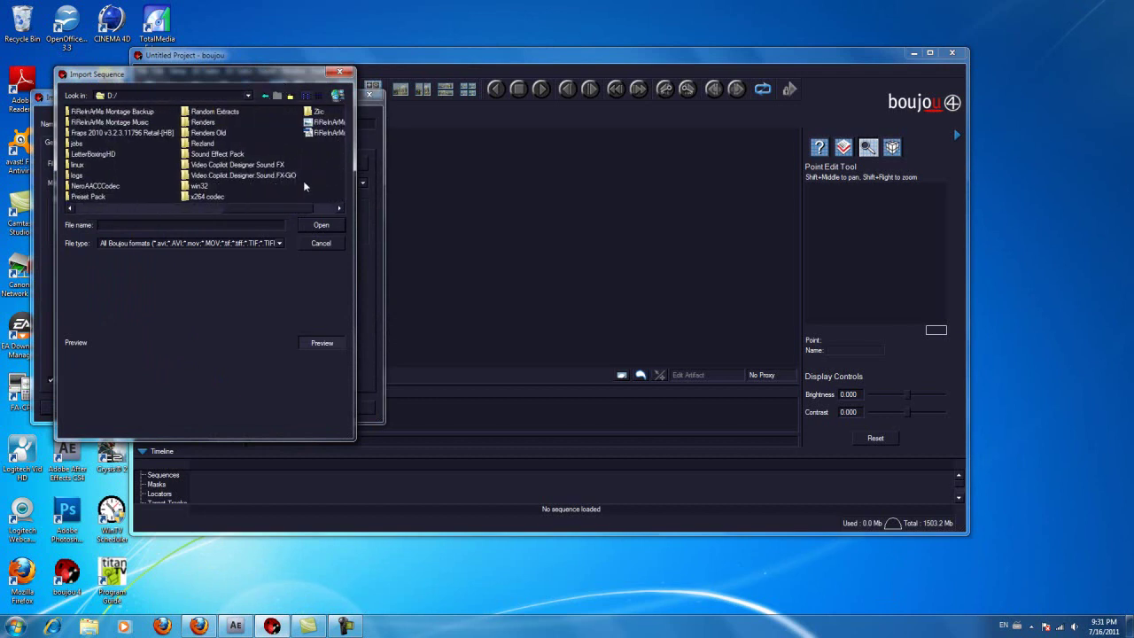
double_click(179, 124)
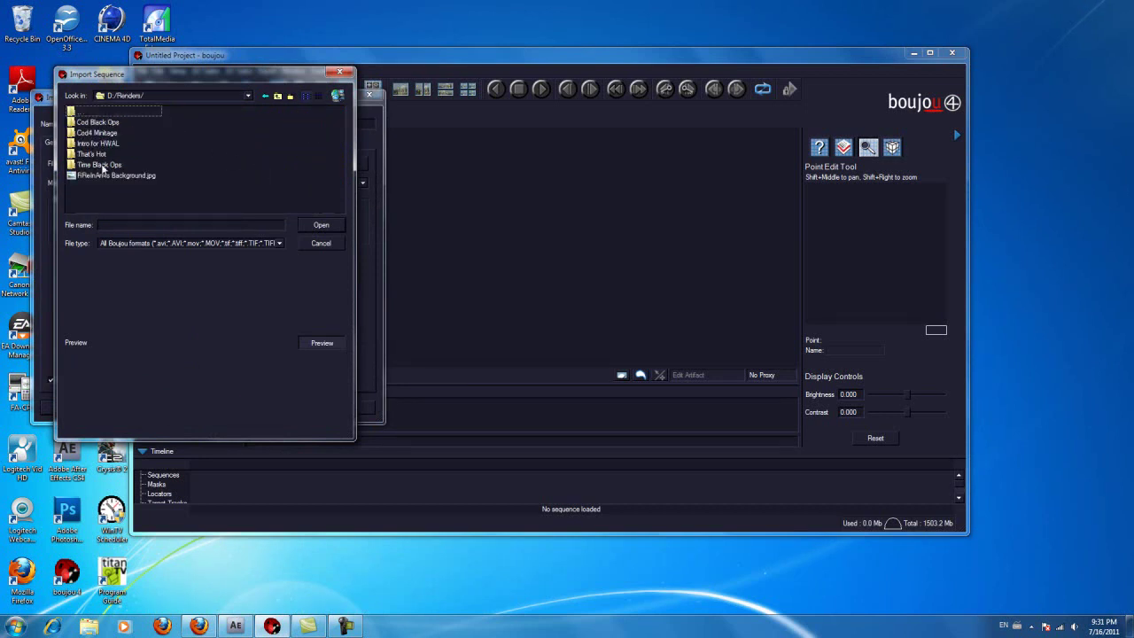
double_click(104, 167)
double_click(95, 117)
scroll(138, 213, down, 1)
drag(138, 211, 257, 205)
click(227, 133)
double_click(227, 133)
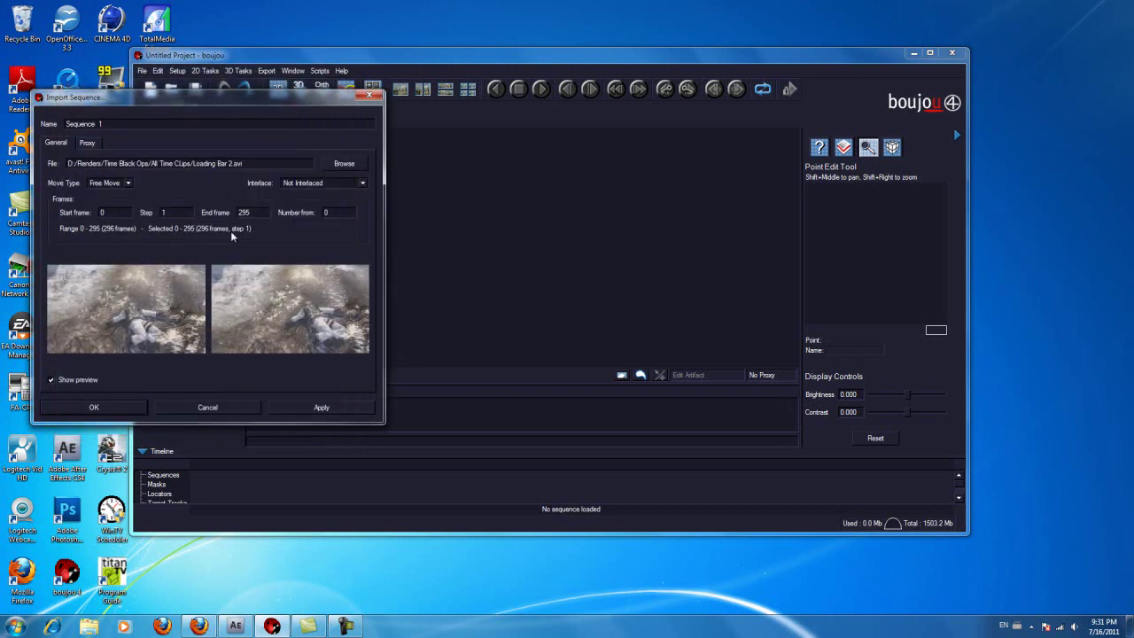
click(322, 407)
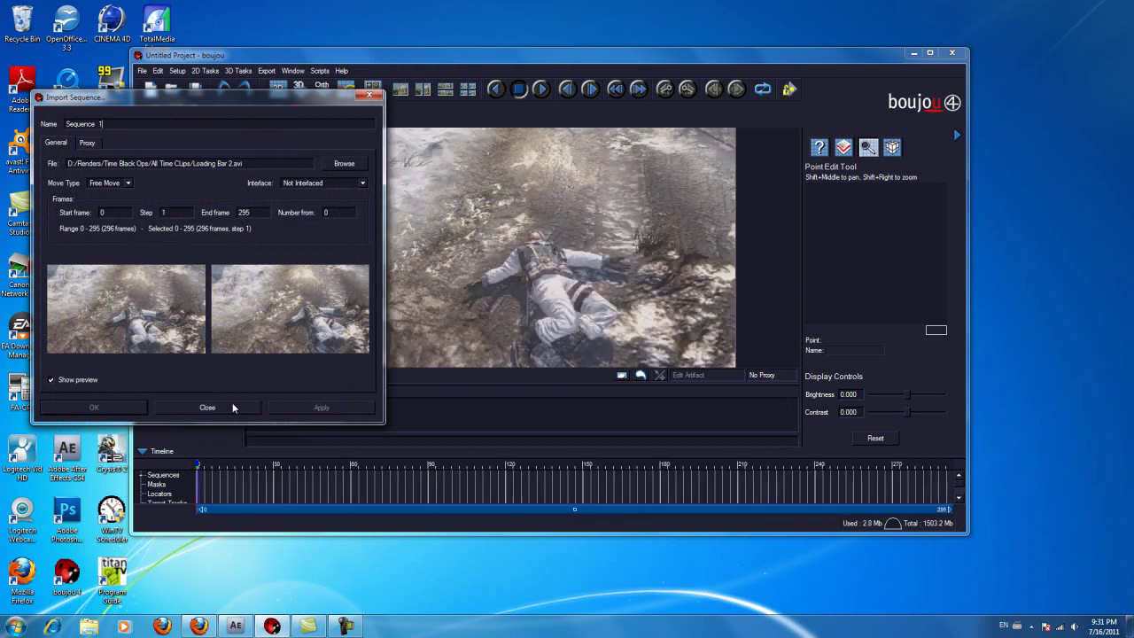
click(240, 408)
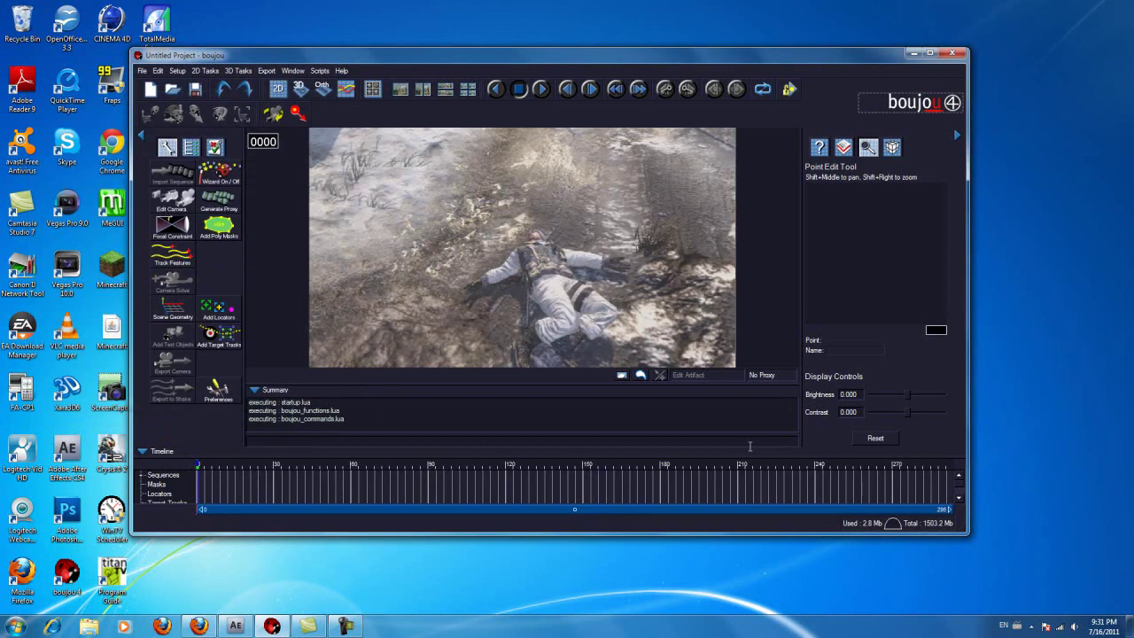
- Scrub through the imported footage on the timeline to preview it, returning to frame 0
drag(202, 468, 137, 416)
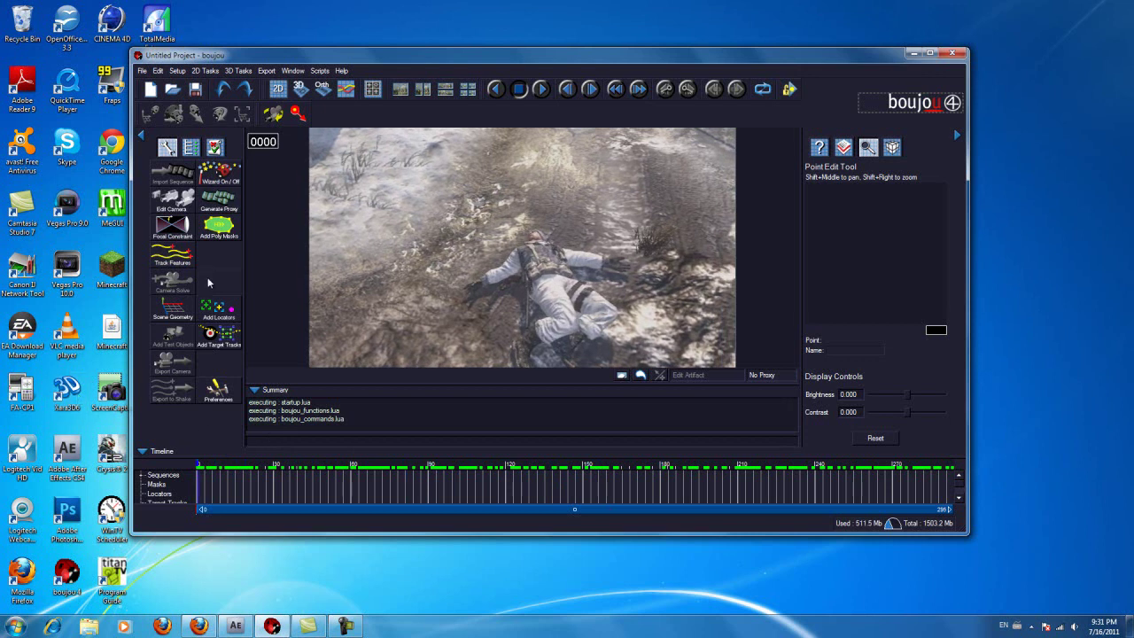
click(248, 72)
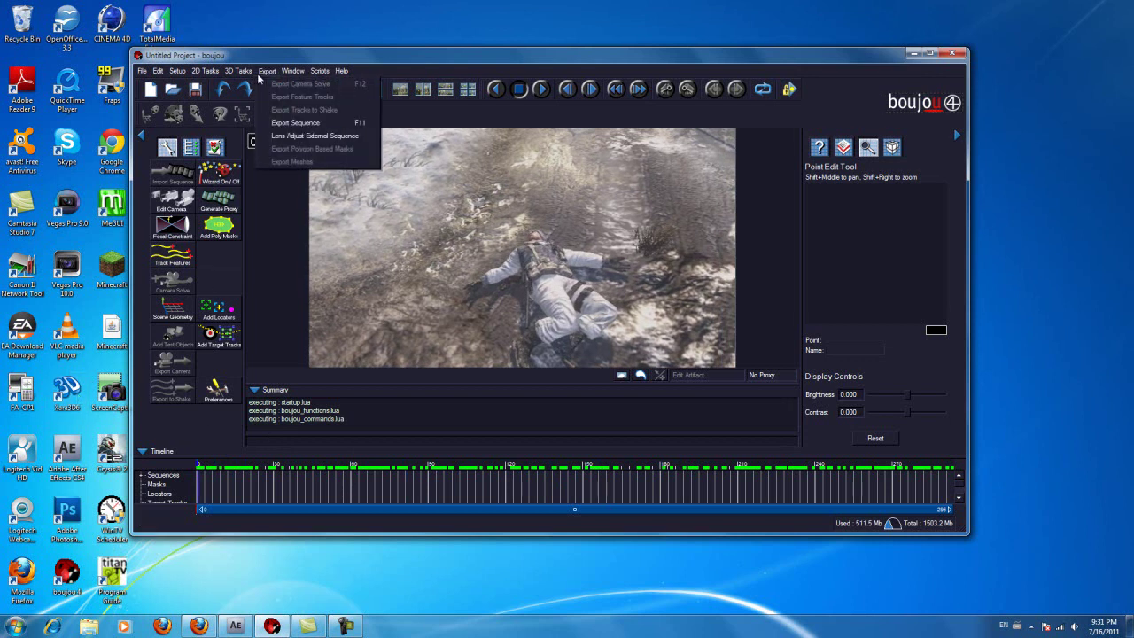
click(298, 50)
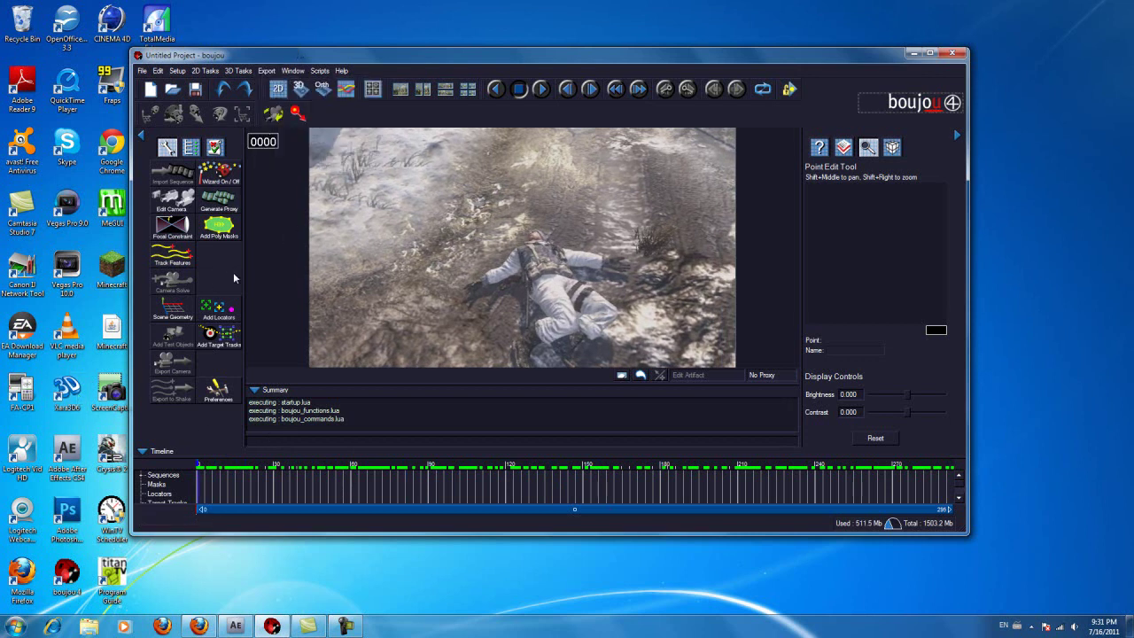
- Set the frame rate of Camera 1 to 59.94 and apply the camera settings
click(181, 202)
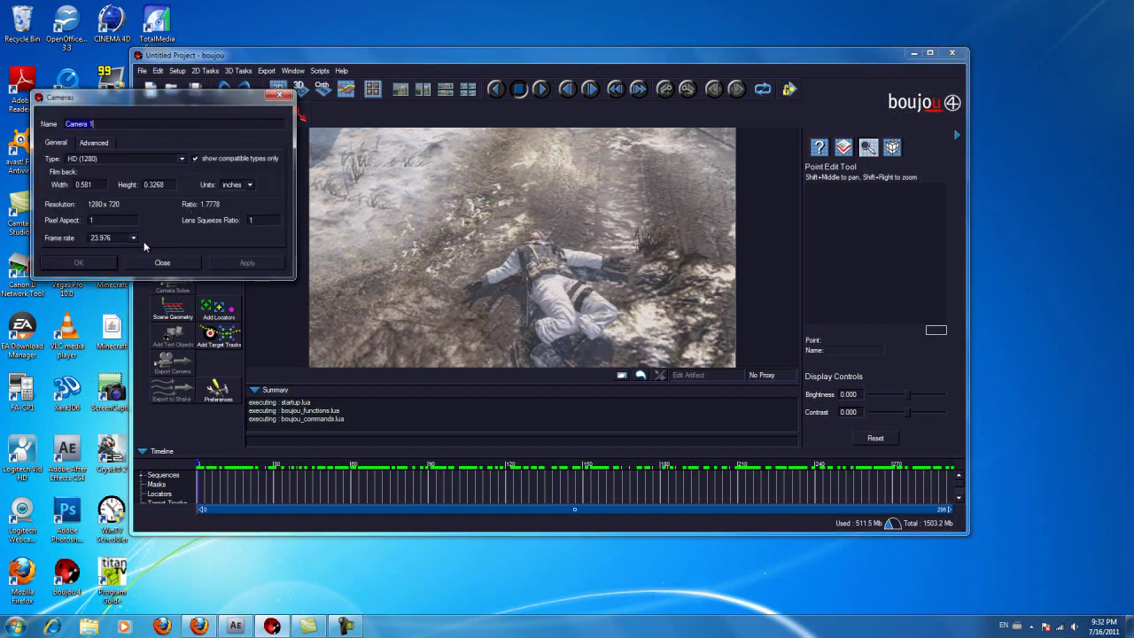
click(133, 237)
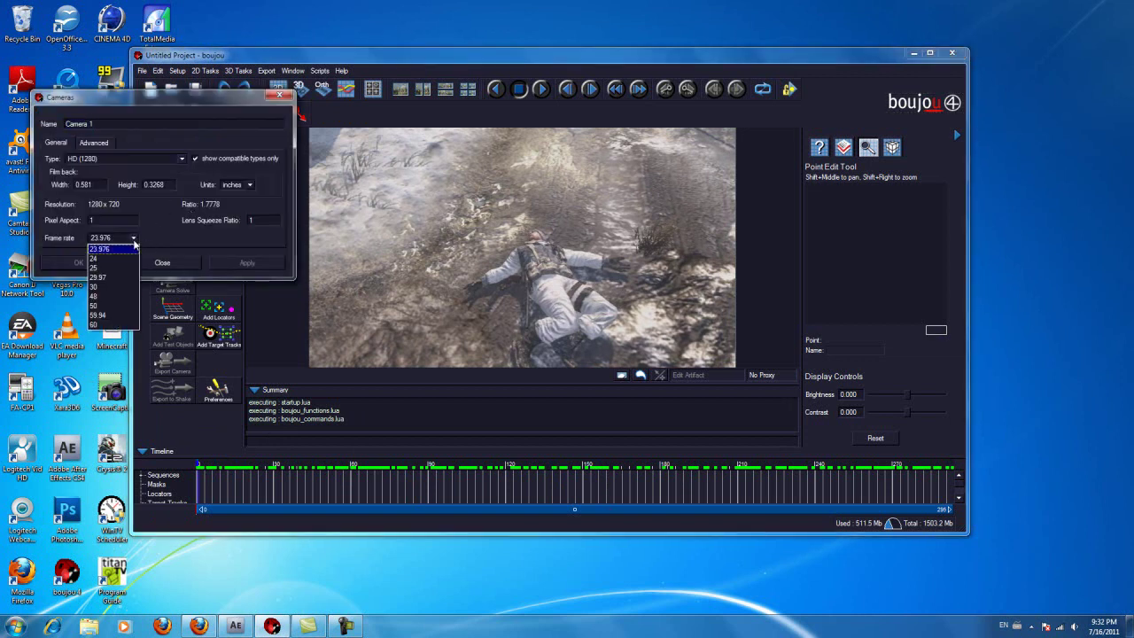
click(118, 316)
drag(203, 106, 494, 128)
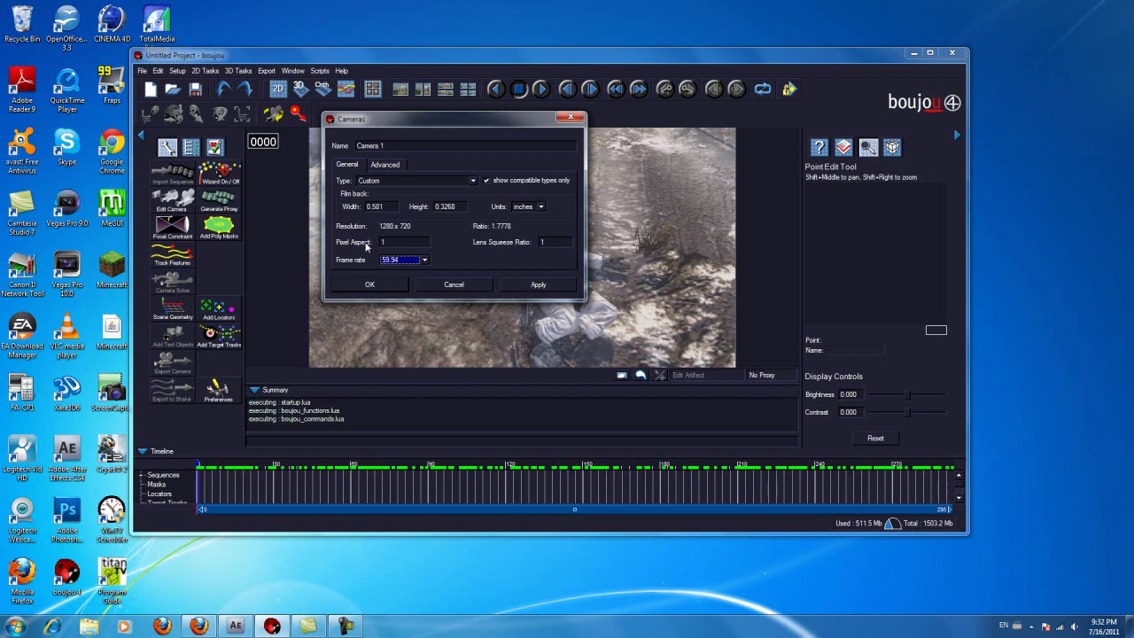
click(538, 284)
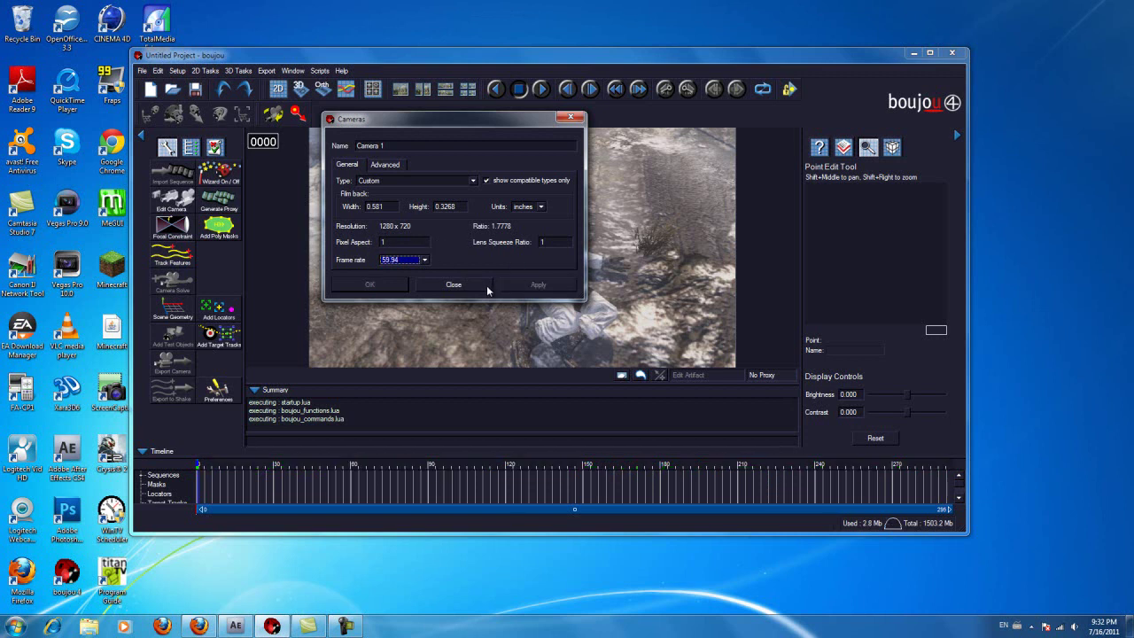
click(475, 290)
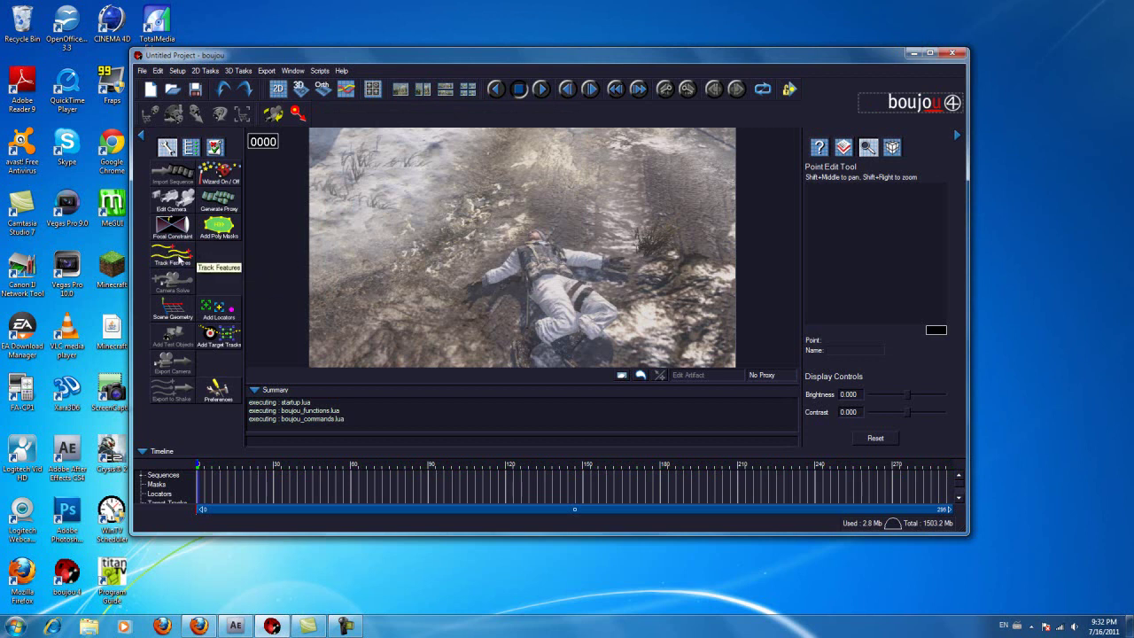
- Run feature tracking on all frames and scrub through the tracked points back to frame 0
click(157, 257)
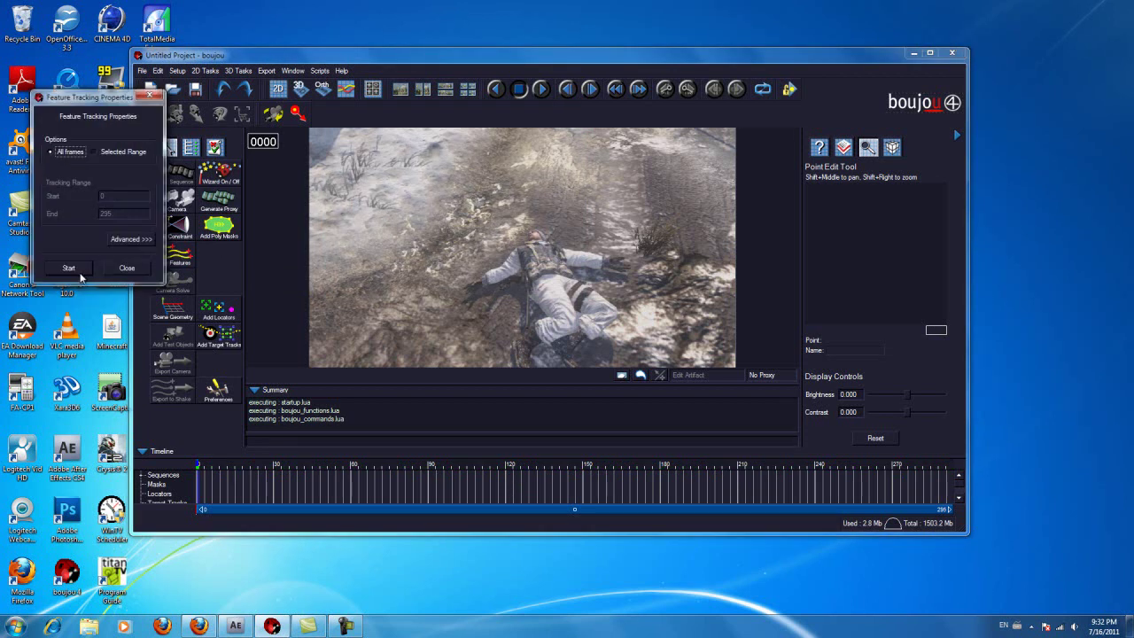
click(70, 269)
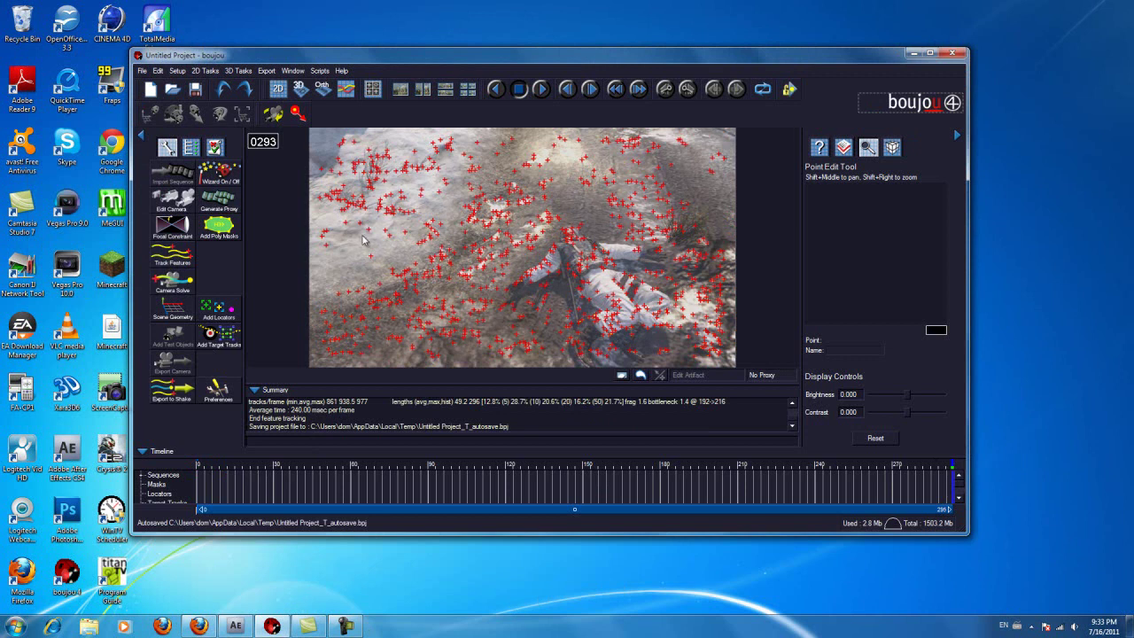
drag(956, 470, 165, 415)
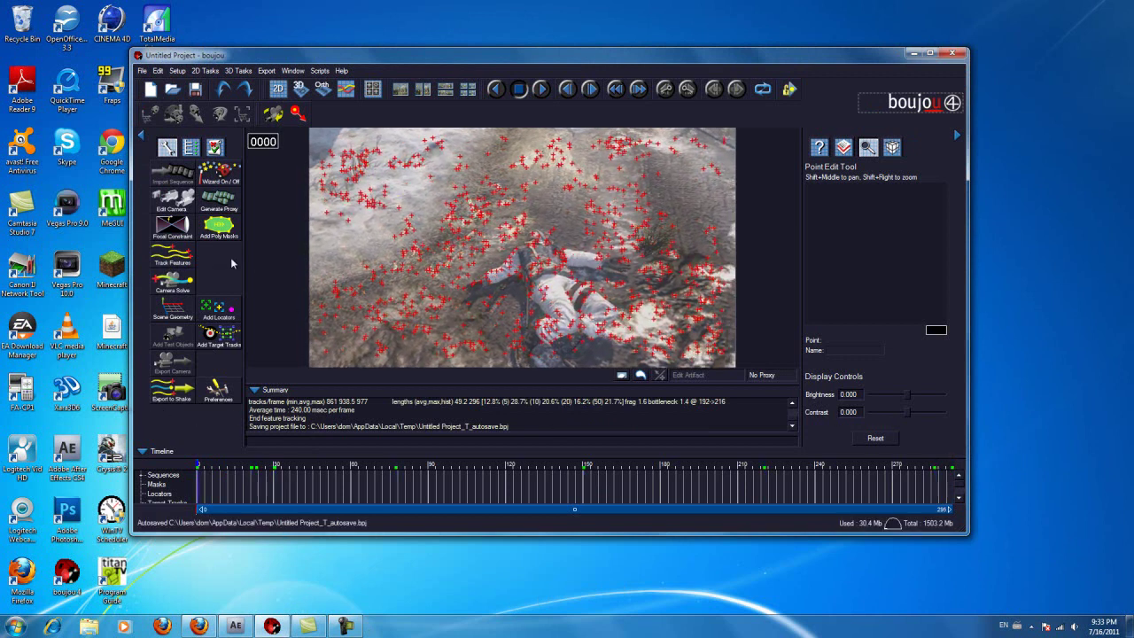
- Run the camera solve on all frames and scrub through the solved points back to frame 0
click(166, 286)
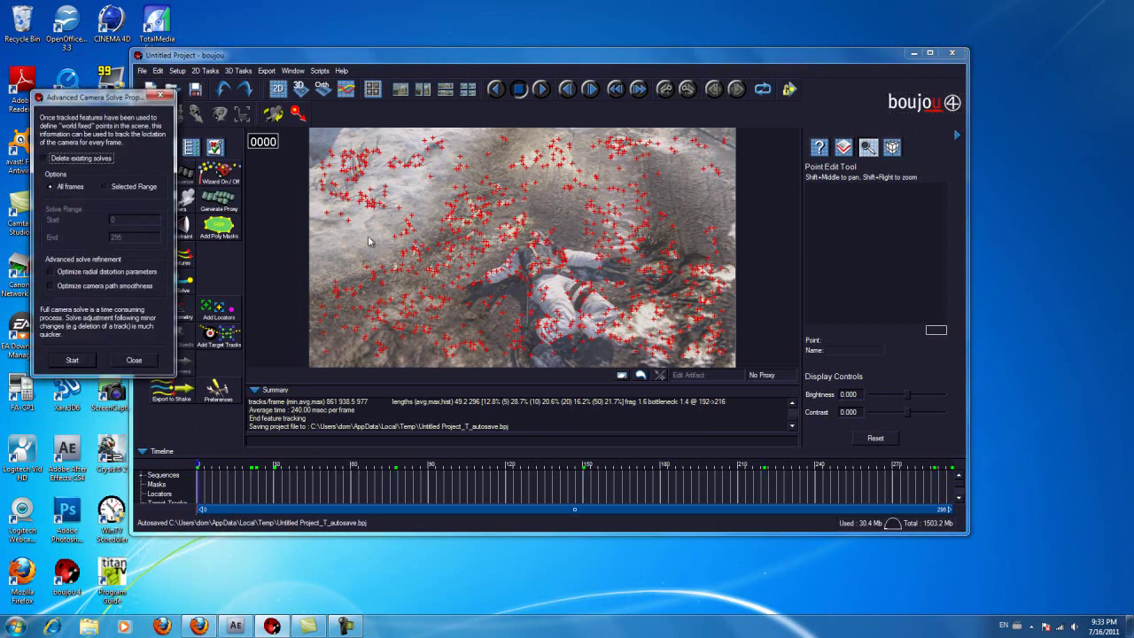
click(72, 362)
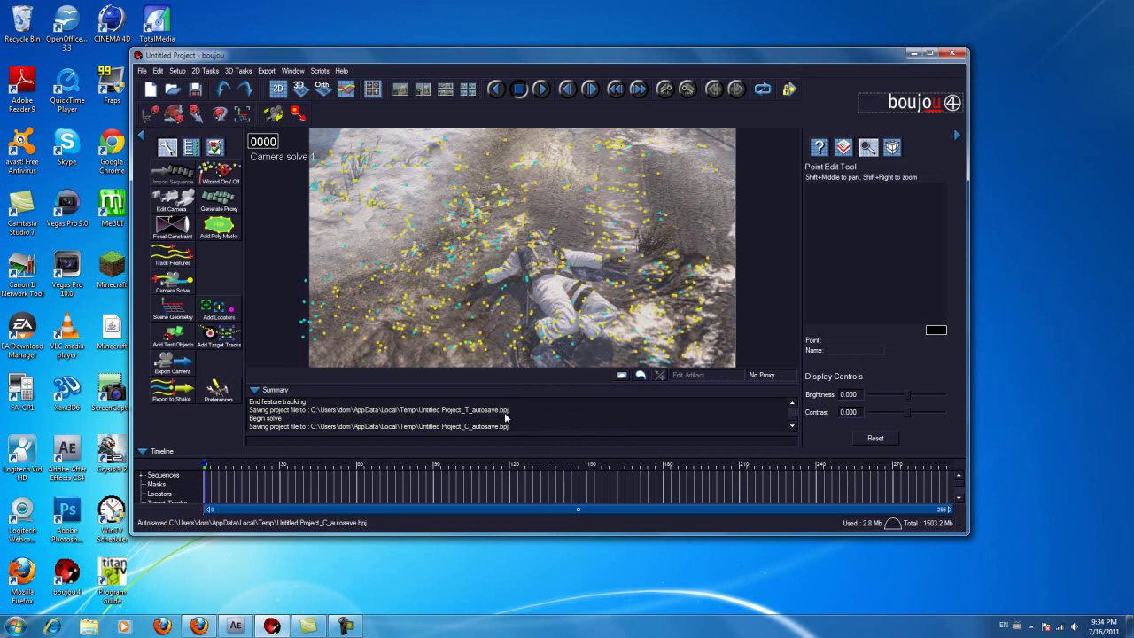
drag(581, 470, 89, 399)
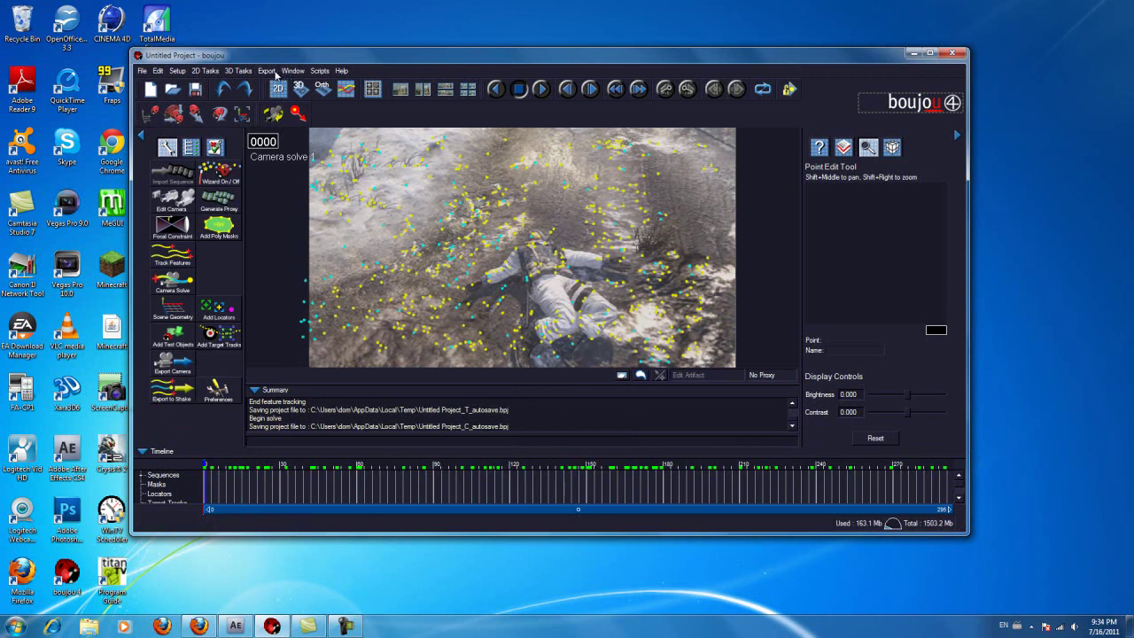
click(267, 73)
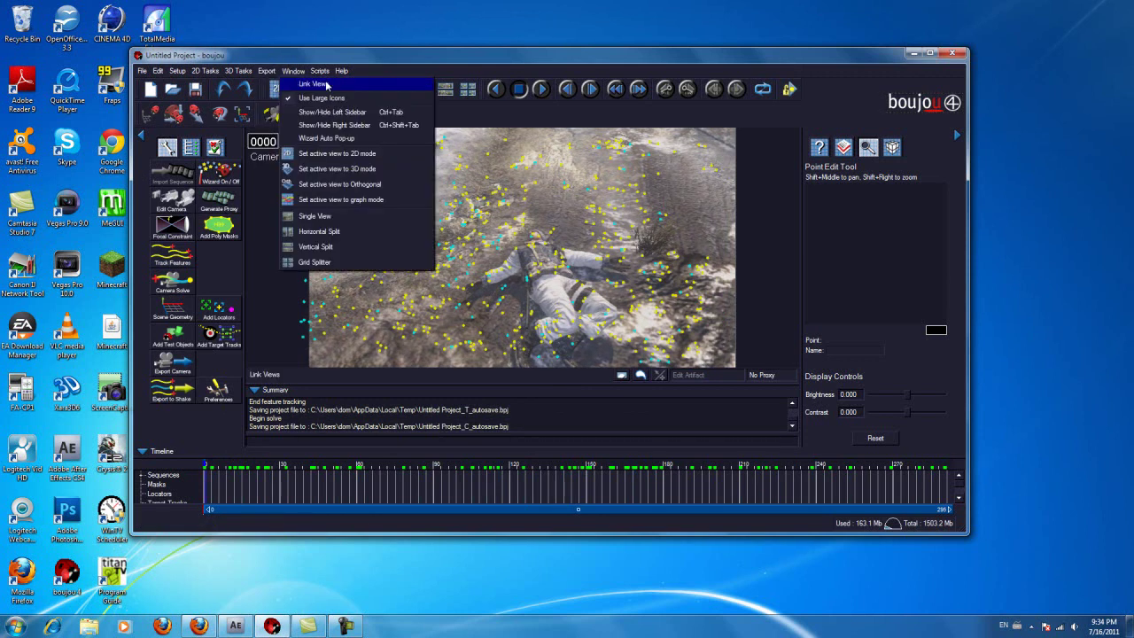
click(301, 84)
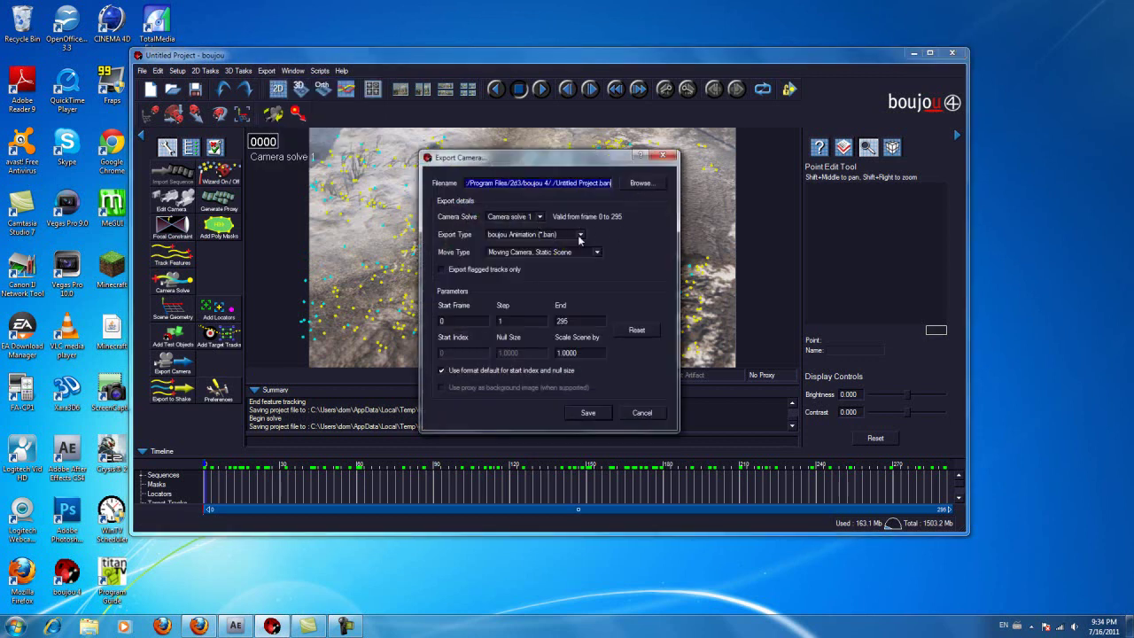
click(581, 235)
scroll(532, 265, up, 2)
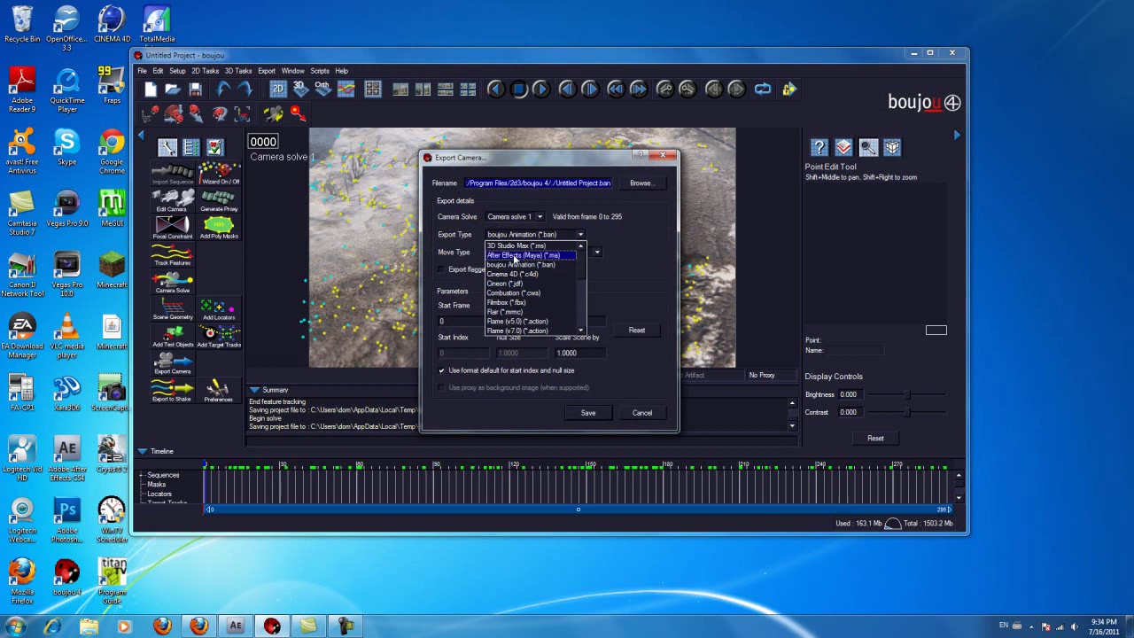
click(514, 256)
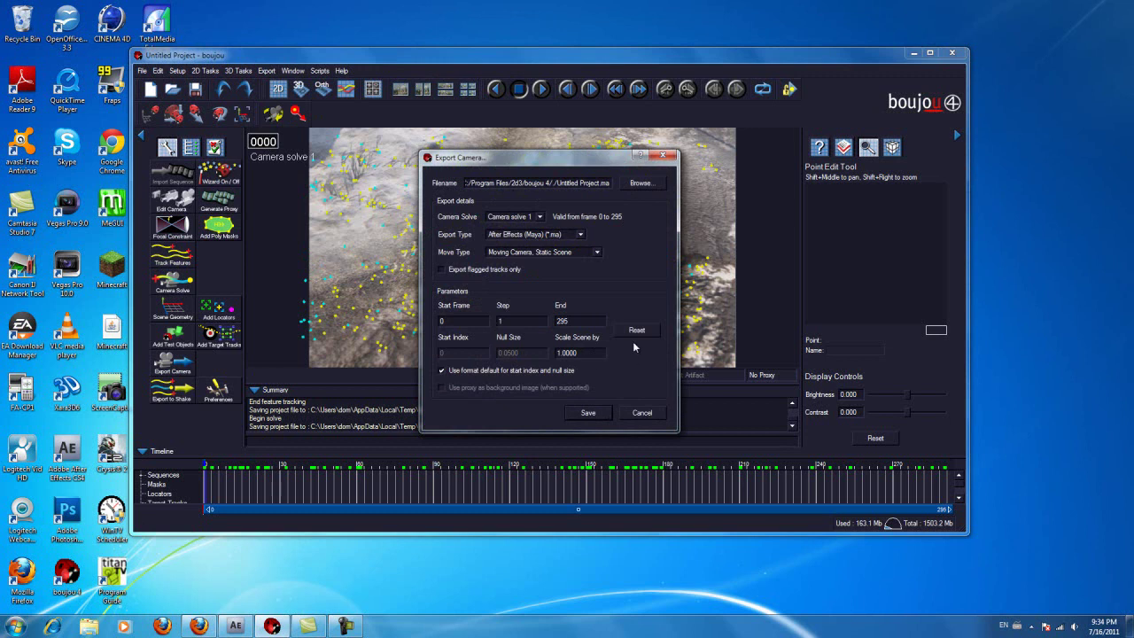
click(653, 414)
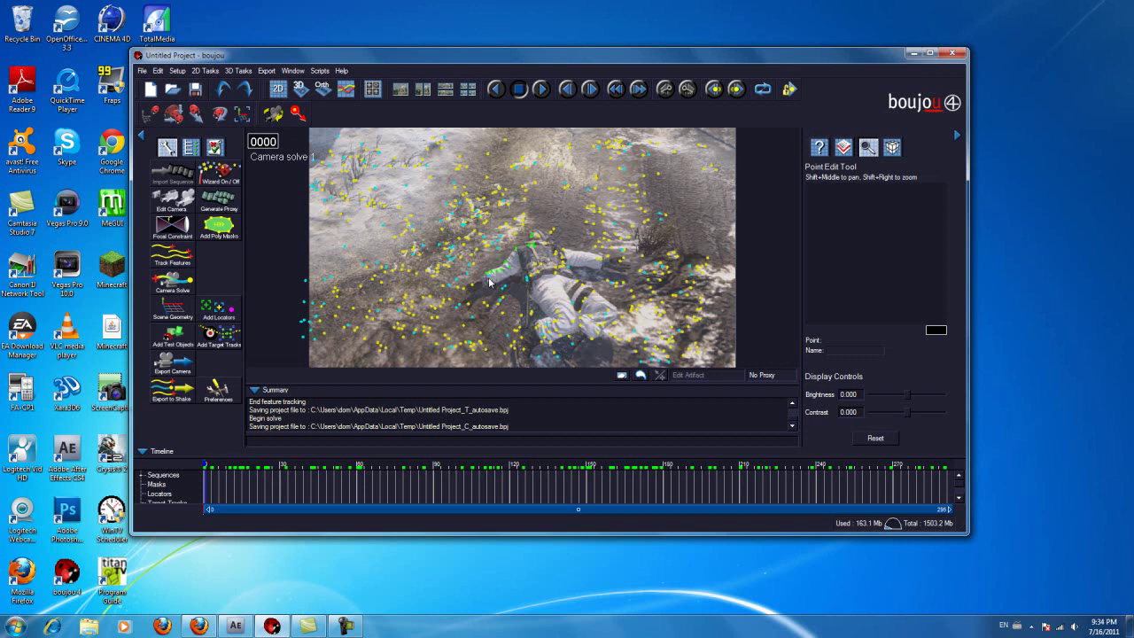
- Flag the selected tracking points on the fallen soldier's upper body for export
right_click(547, 249)
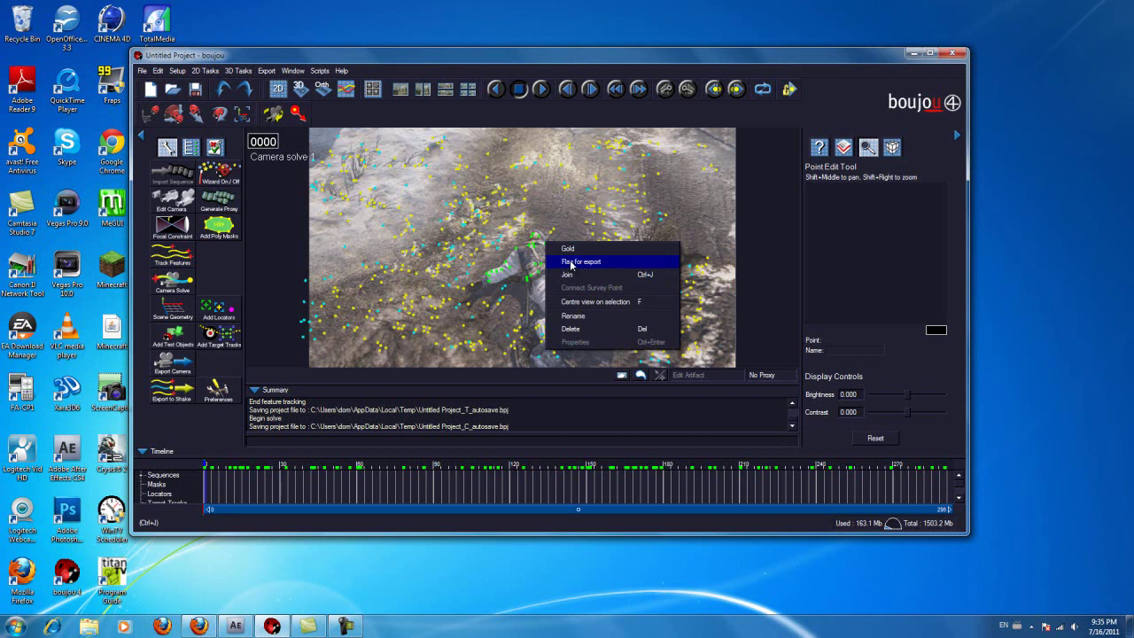
click(571, 262)
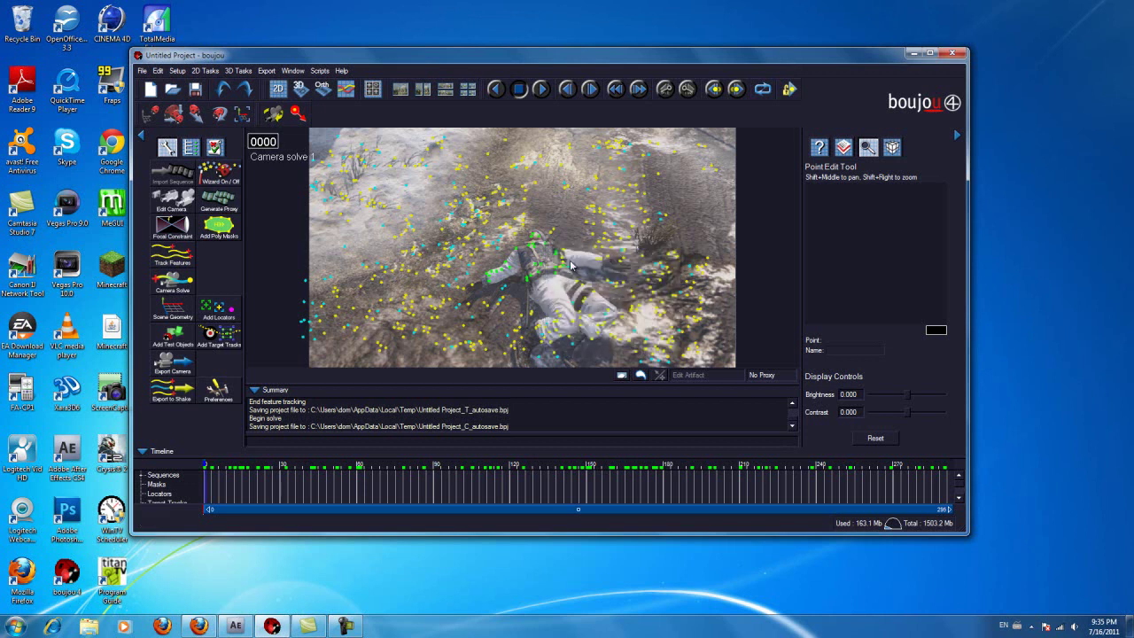
- Set up the camera solve export as After Effects (Maya) (*.ma) with flagged tracks only, and close the dialog without saving
click(266, 71)
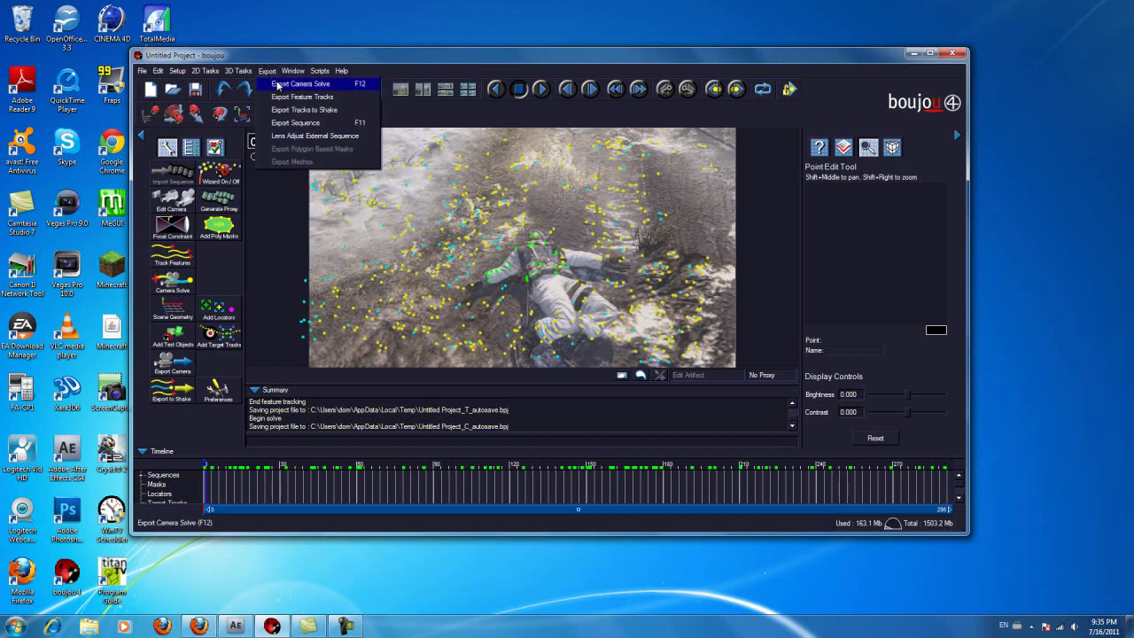
click(278, 84)
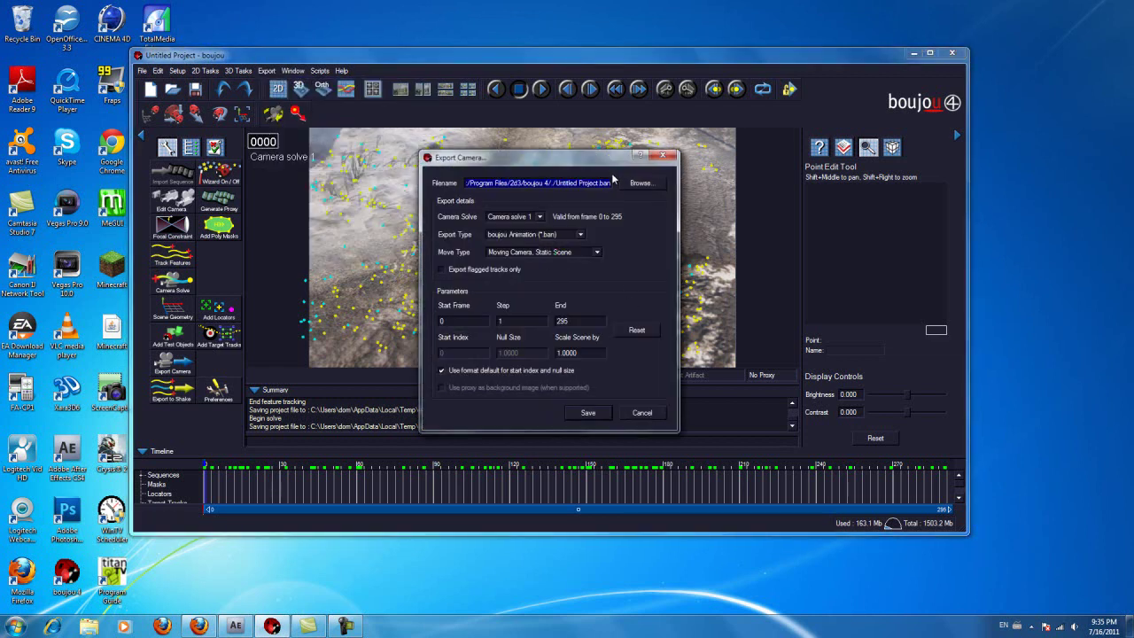
click(545, 234)
click(542, 255)
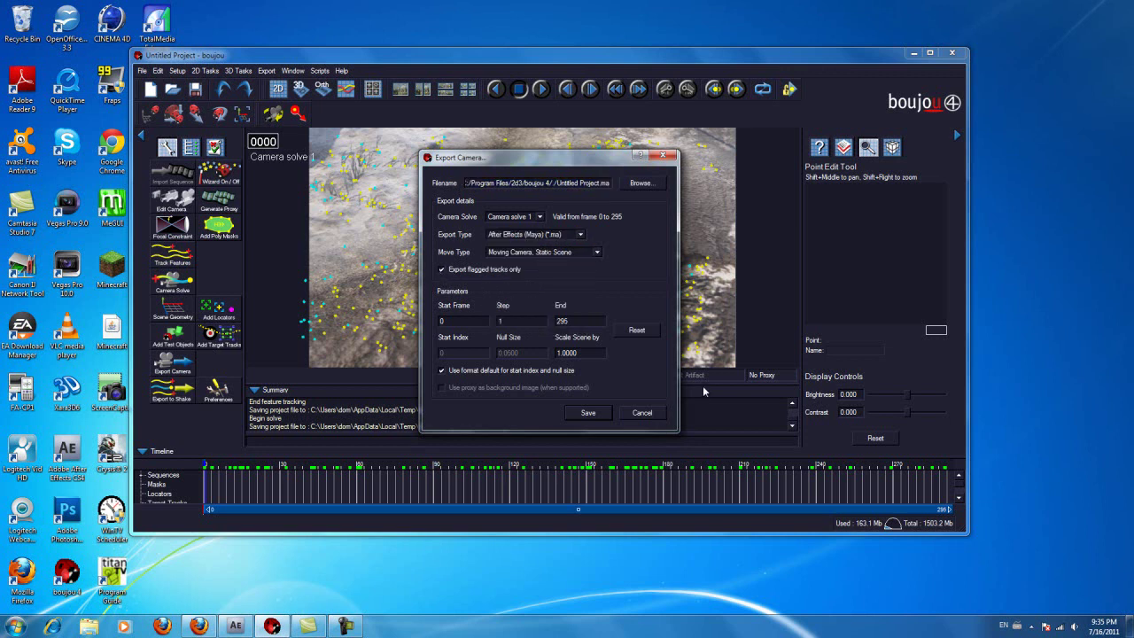
click(646, 413)
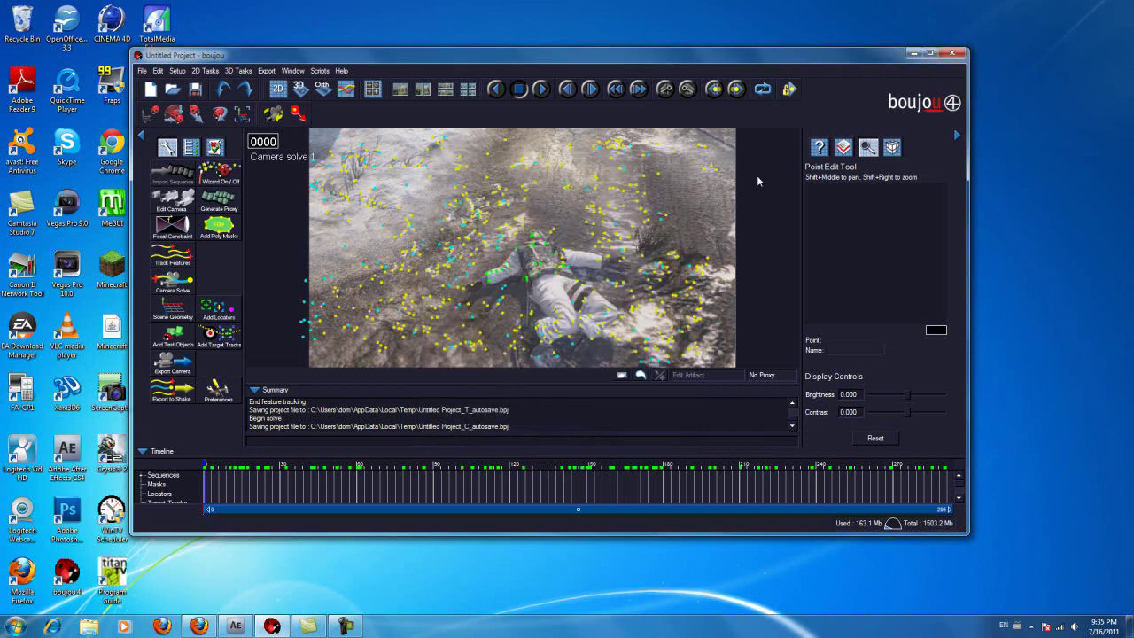
- Minimize the boujou window and switch to After Effects
scroll(561, 262, up, 1)
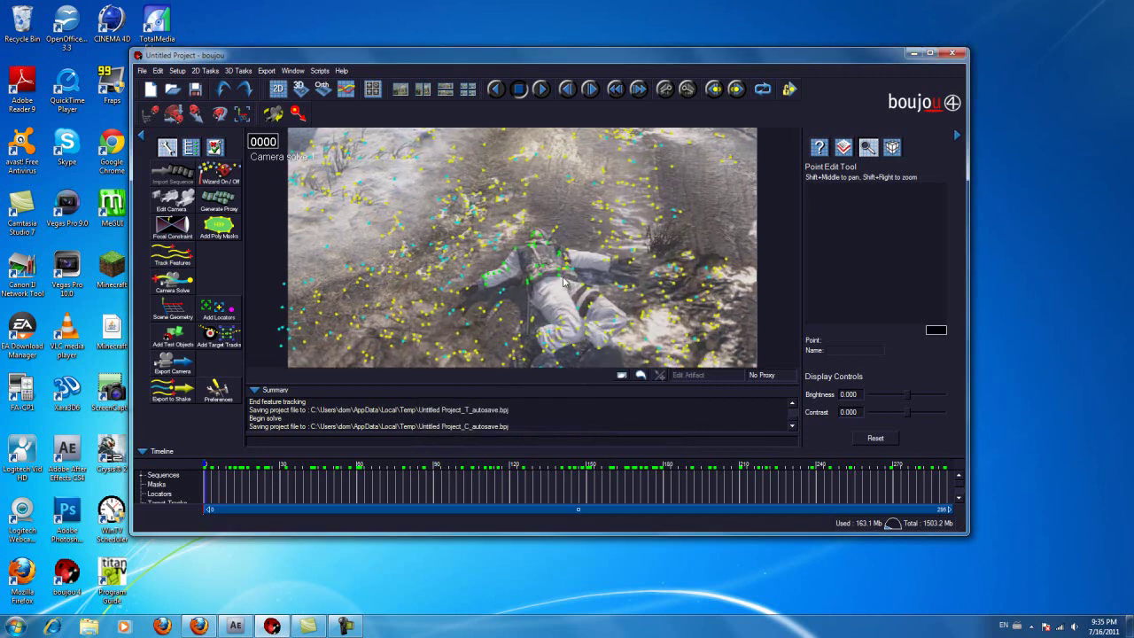
scroll(564, 281, down, 1)
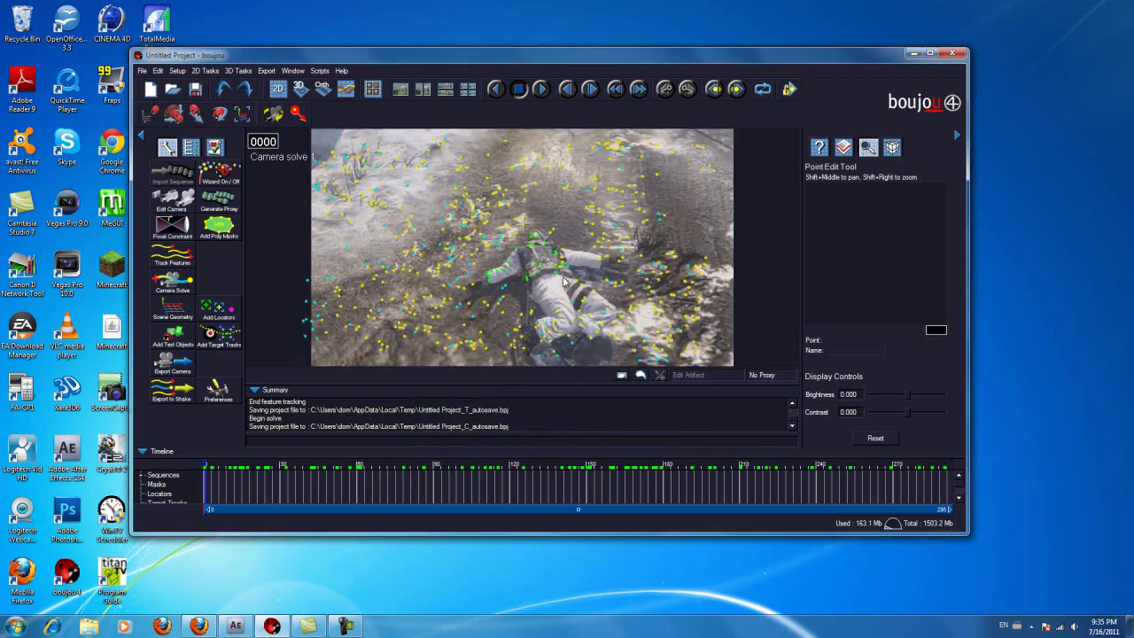
click(913, 53)
click(237, 631)
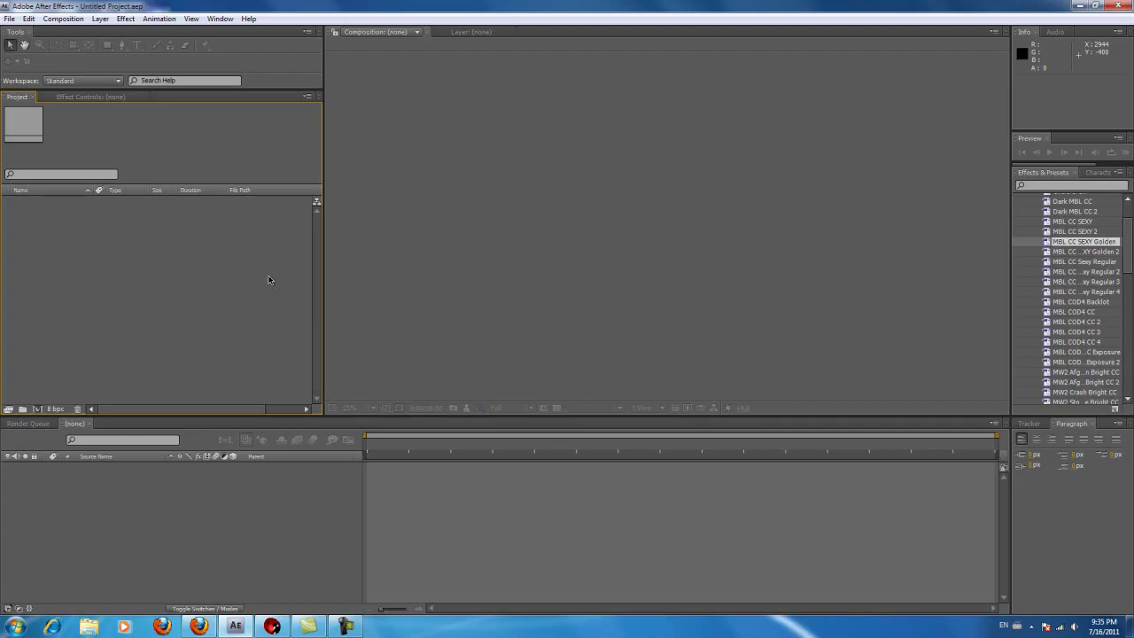
- Import Tutorial.ma from the Time Black Ops folder inside Documents\Boujou and open the Square Tutorial composition
click(9, 18)
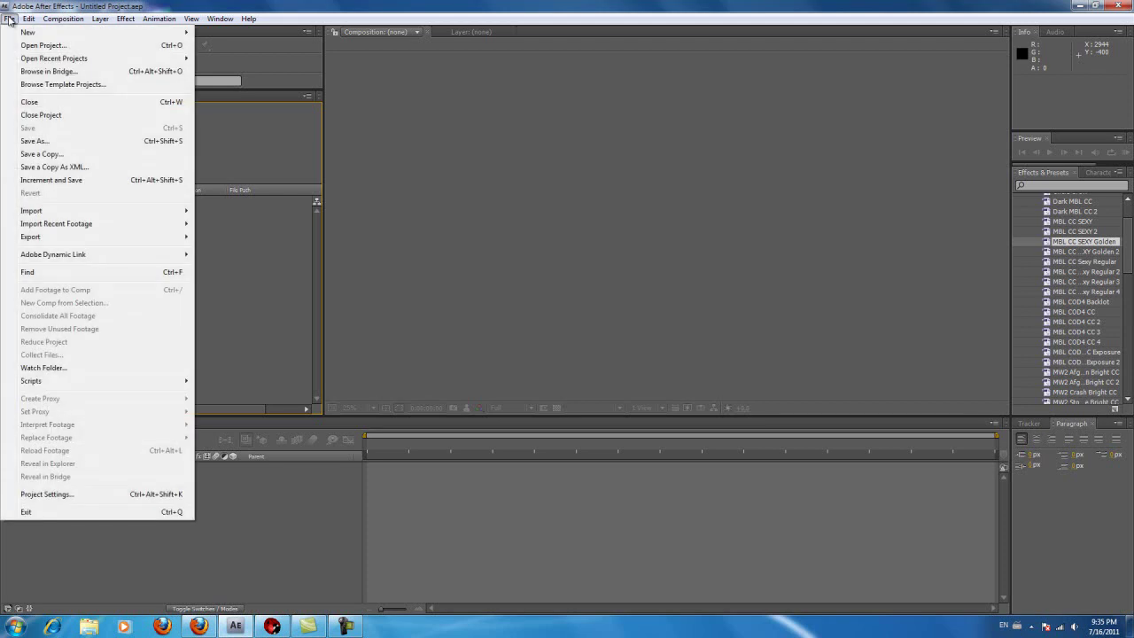
mouse_move(115, 212)
click(215, 211)
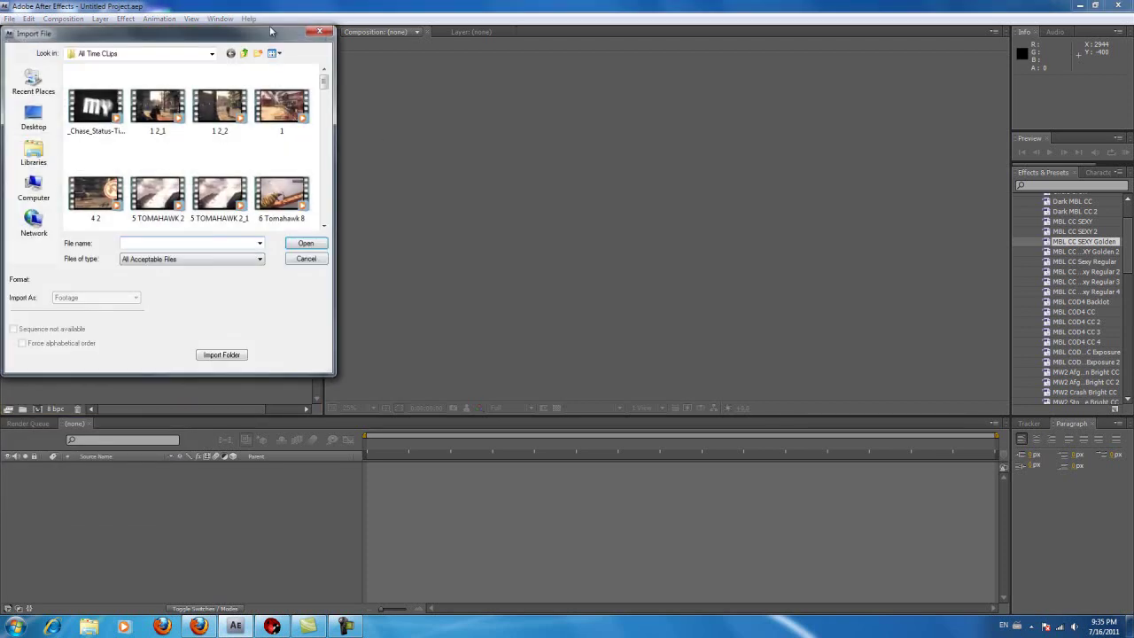
click(33, 153)
double_click(95, 81)
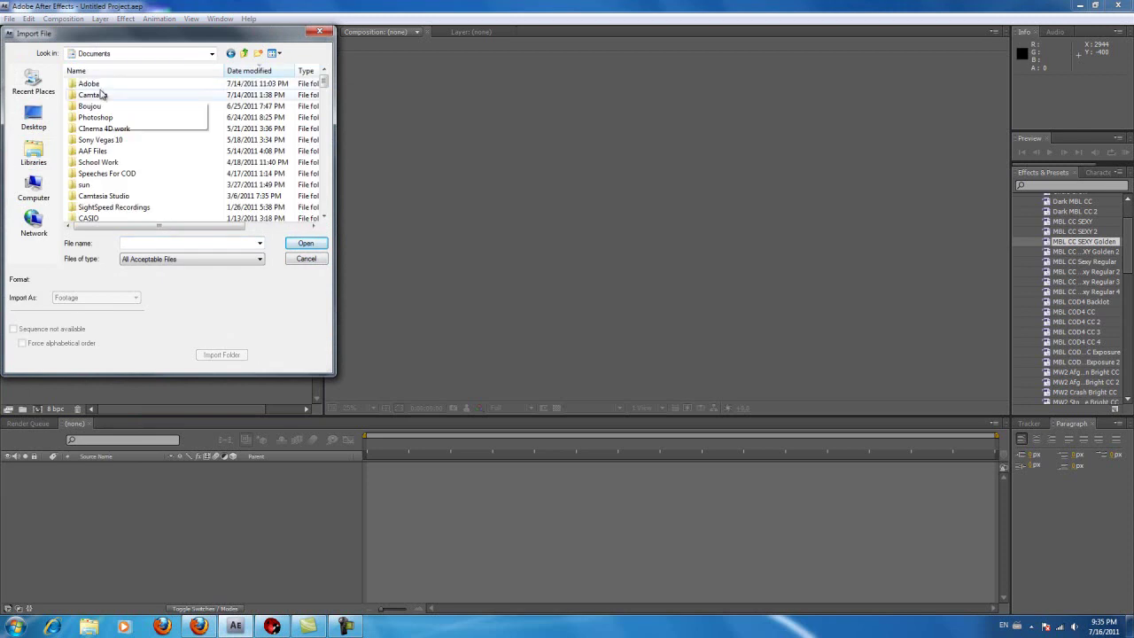
double_click(98, 107)
double_click(102, 84)
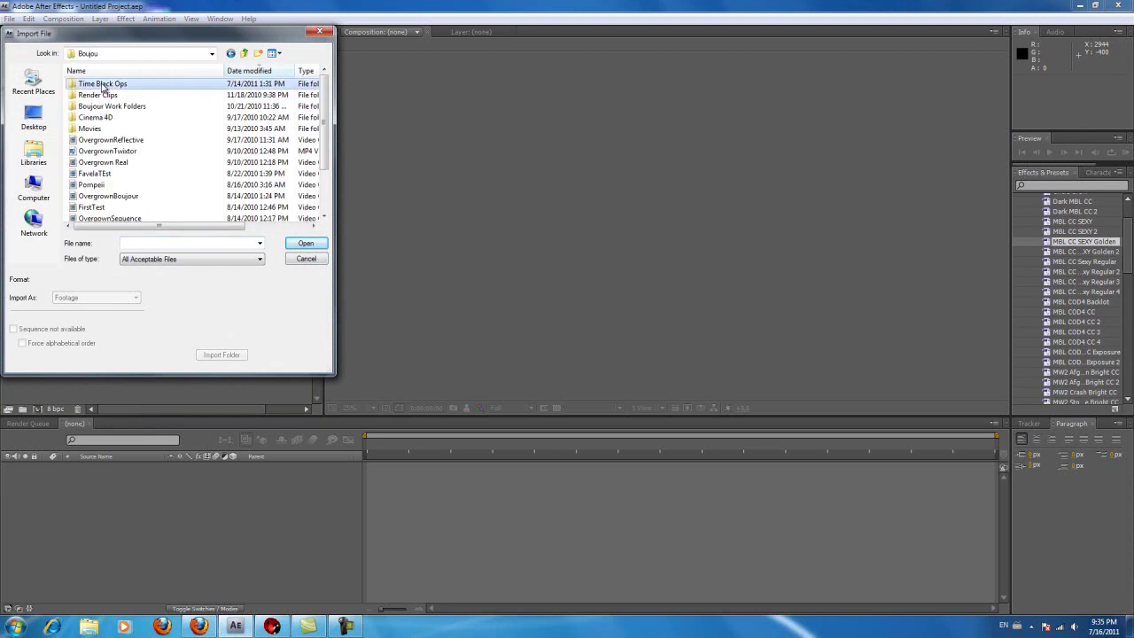
double_click(97, 84)
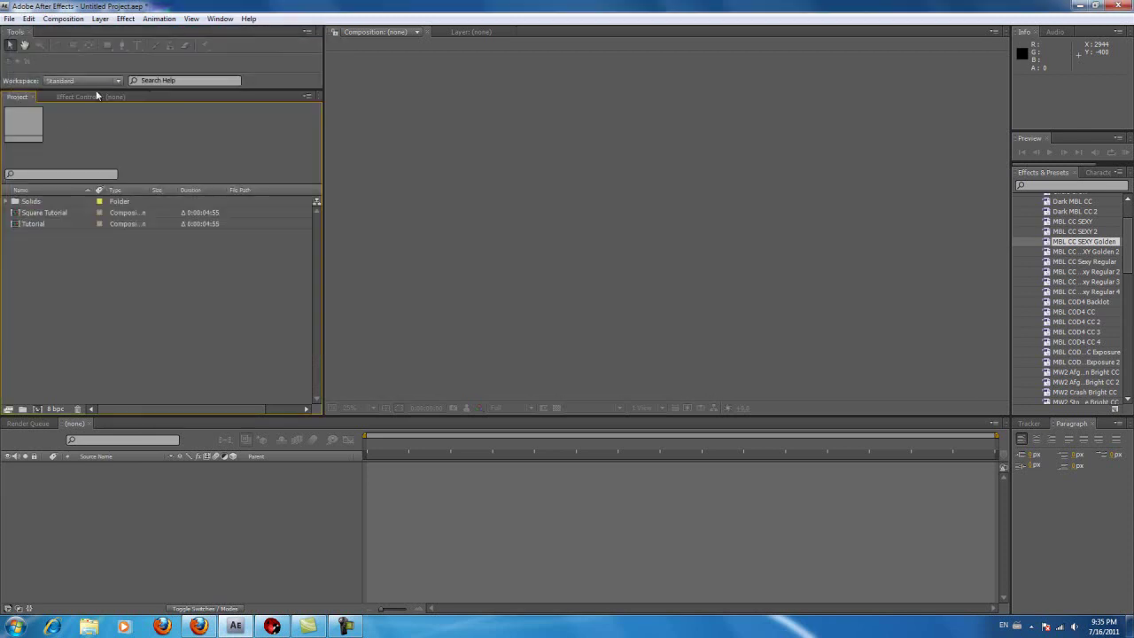
double_click(44, 214)
key(space)
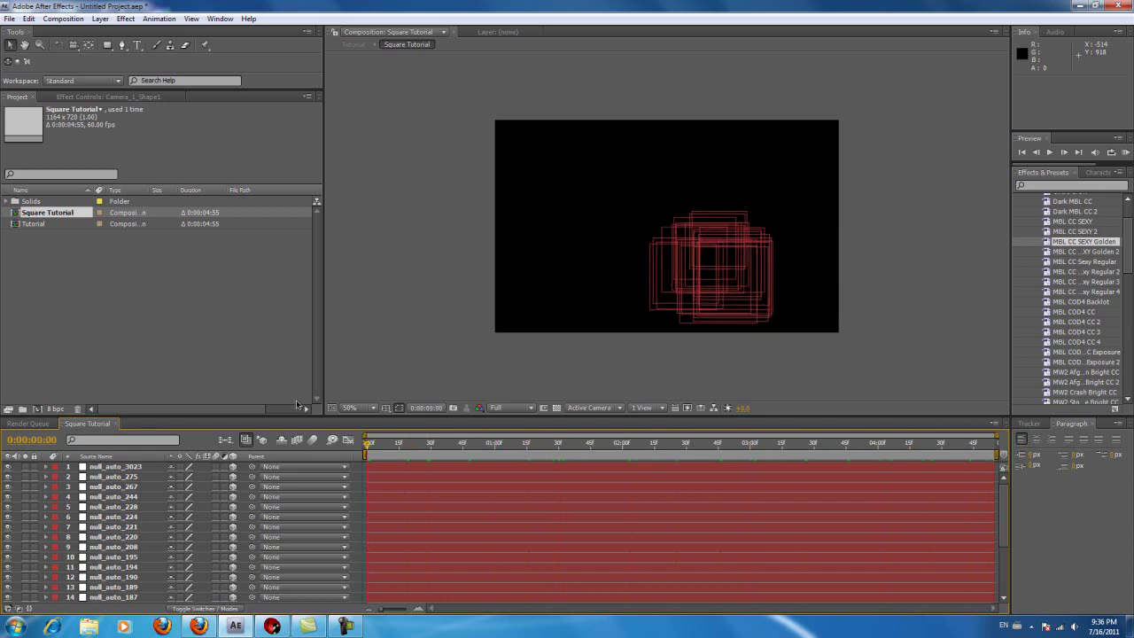
- Import Loading Bar 2.avi from the All Time CLips folder in Renders\Time Black Ops on drive D
click(9, 18)
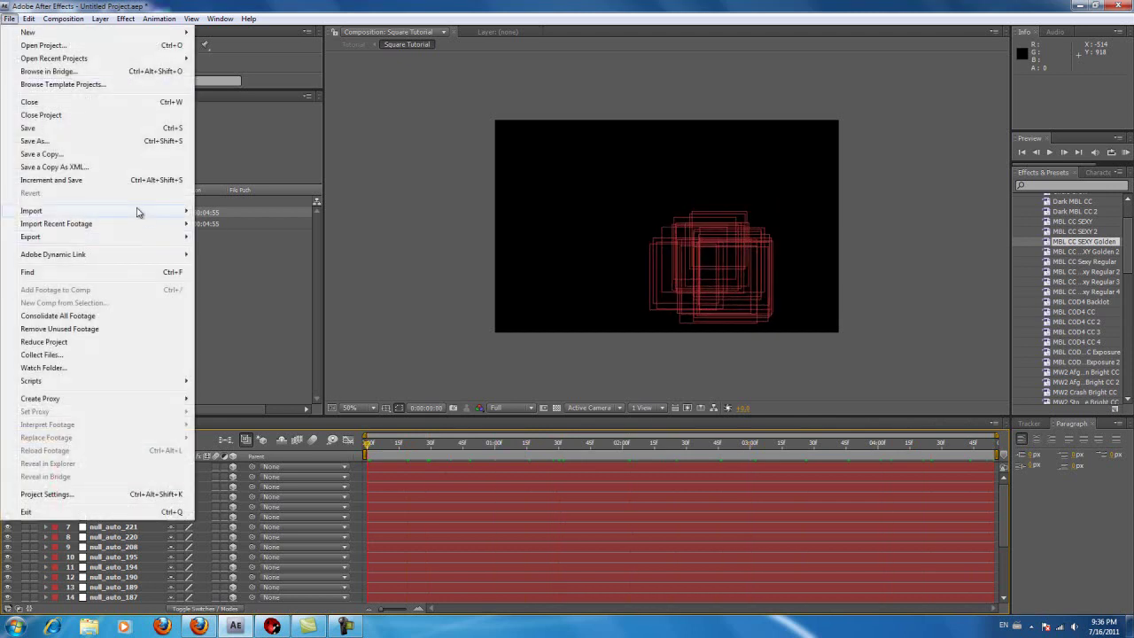
mouse_move(142, 212)
click(213, 213)
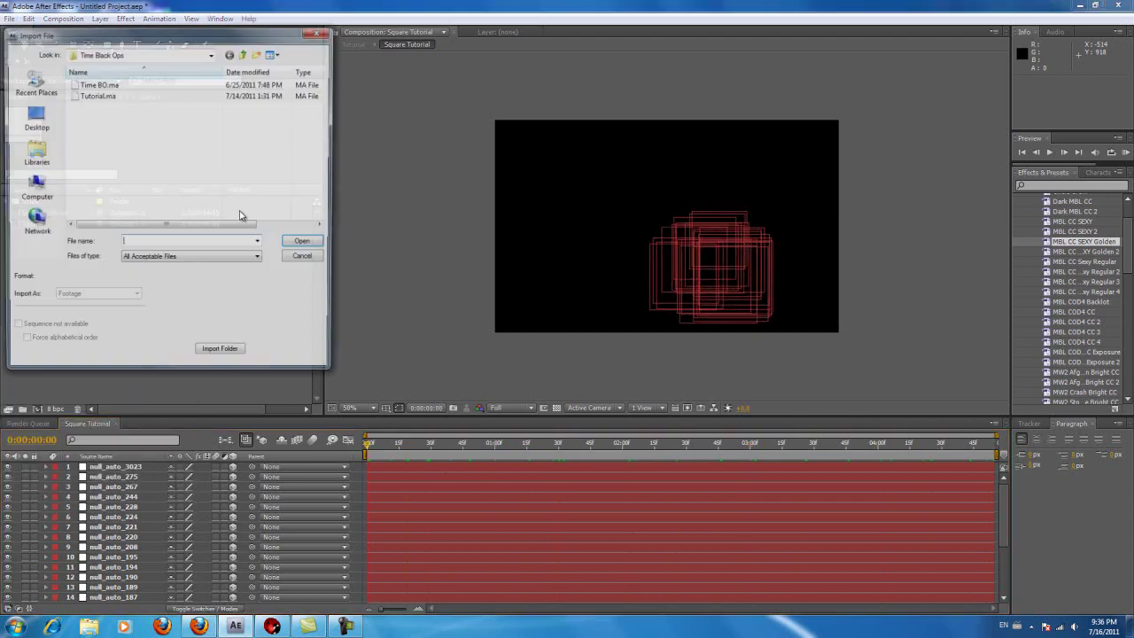
click(43, 188)
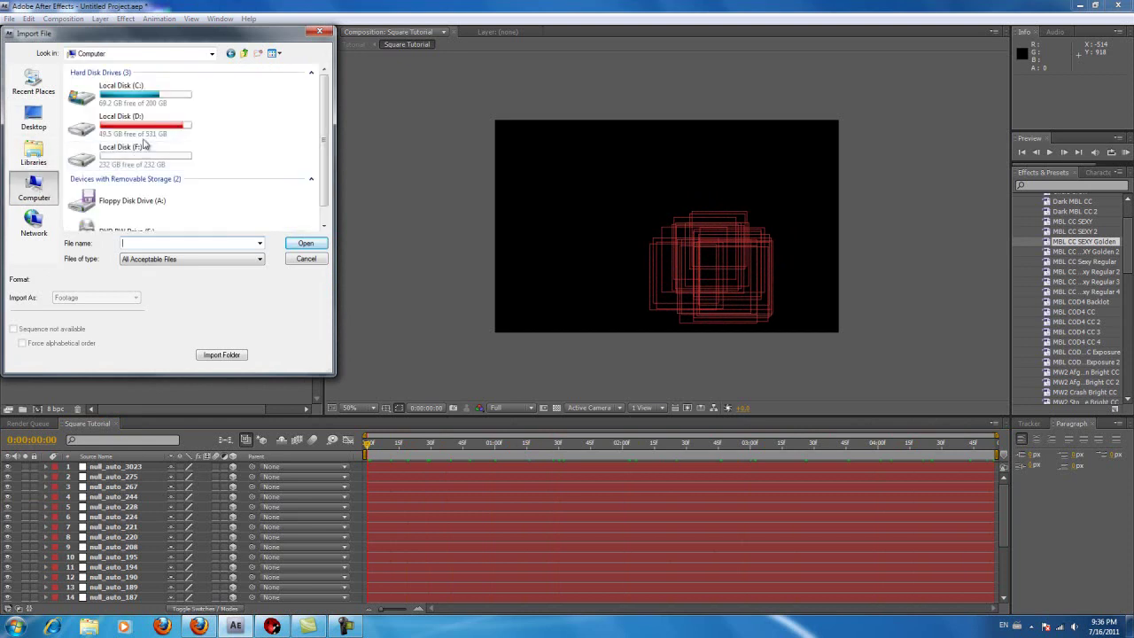
double_click(143, 133)
drag(324, 100, 318, 146)
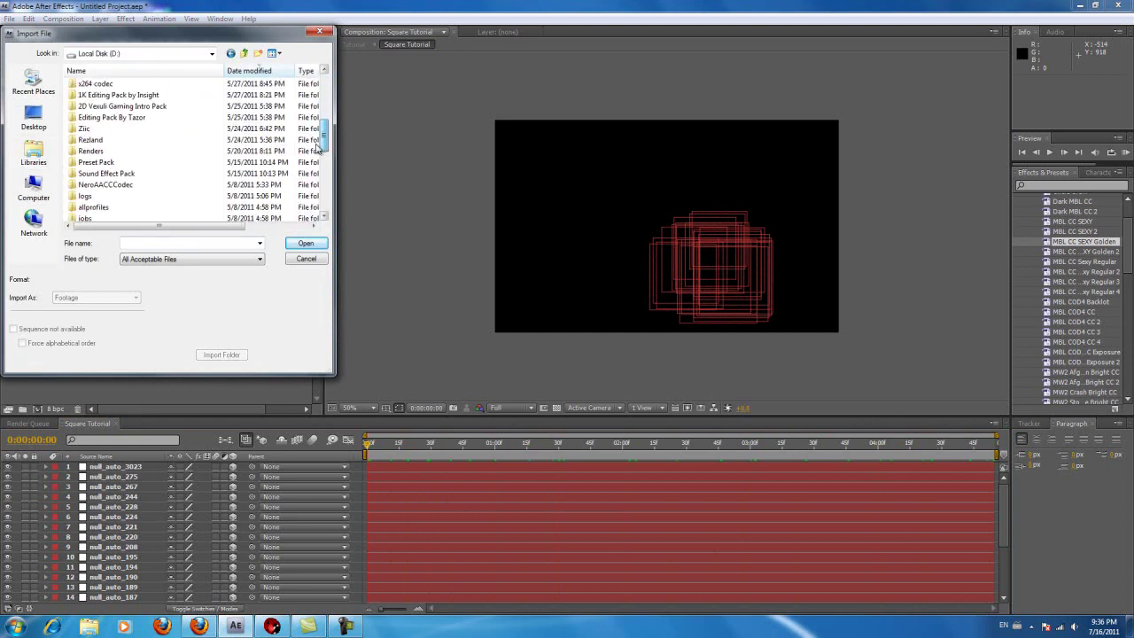
double_click(97, 140)
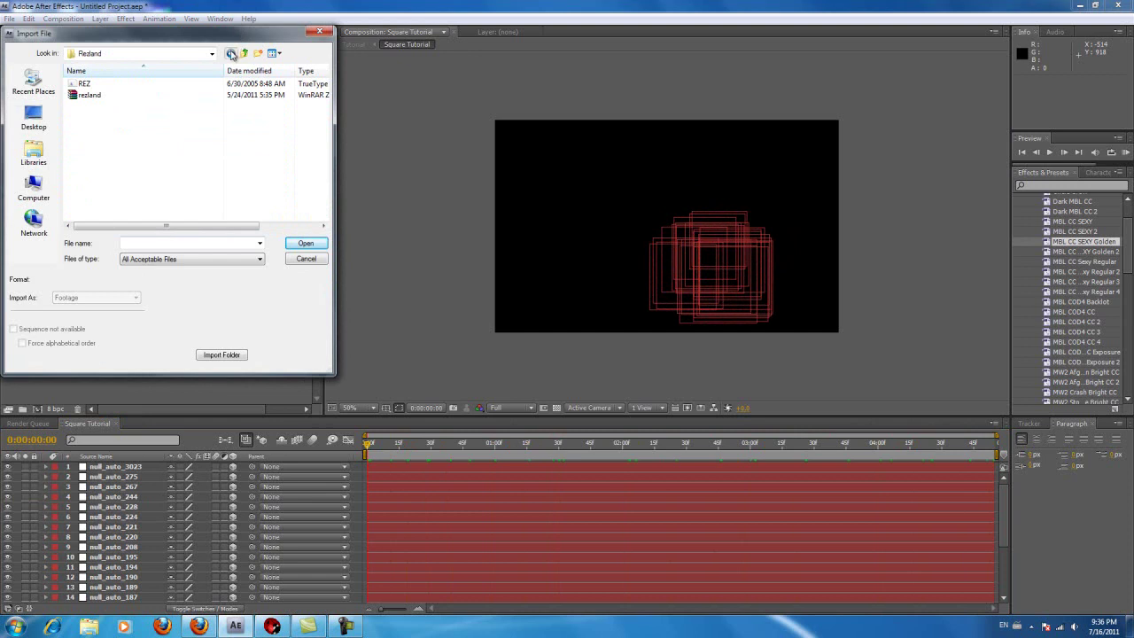
click(231, 55)
double_click(93, 218)
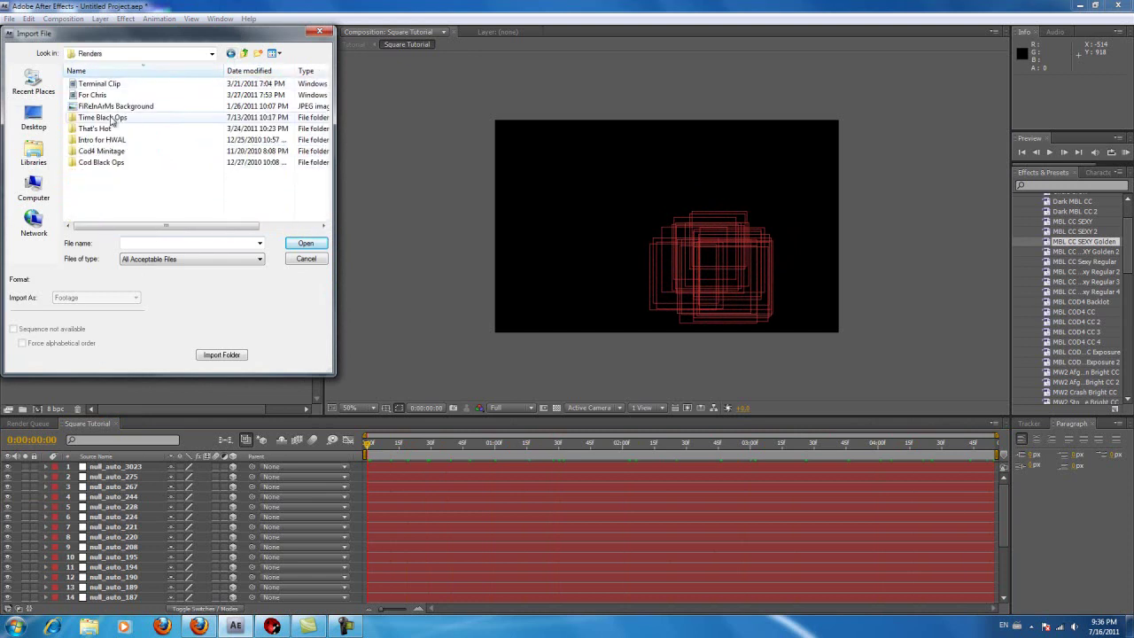
double_click(111, 120)
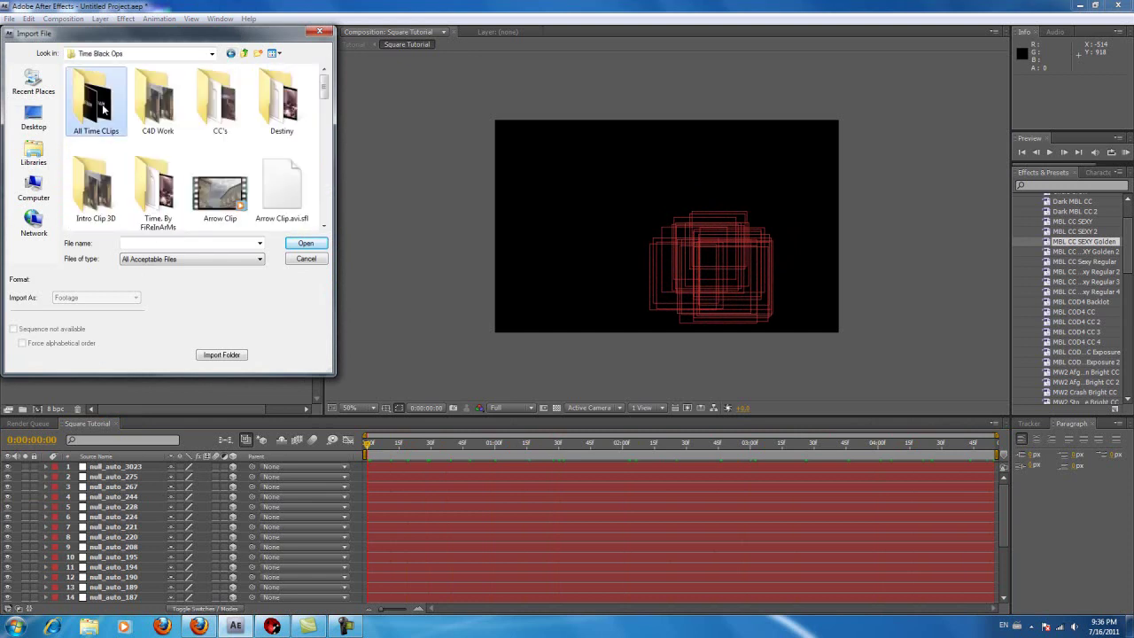
double_click(94, 128)
drag(326, 84, 319, 178)
double_click(216, 117)
- Add Loading Bar 2.avi as the top layer of Square Tutorial, narrow it to 91% width to fit the frame, and scrub the playback
drag(64, 203, 135, 467)
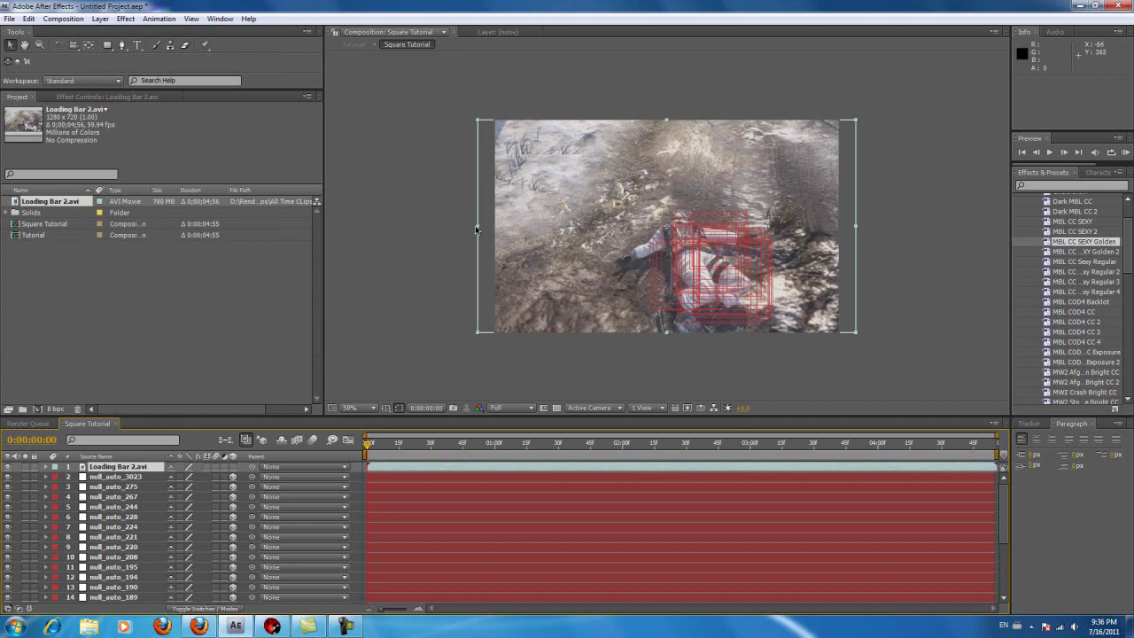
drag(478, 229, 495, 231)
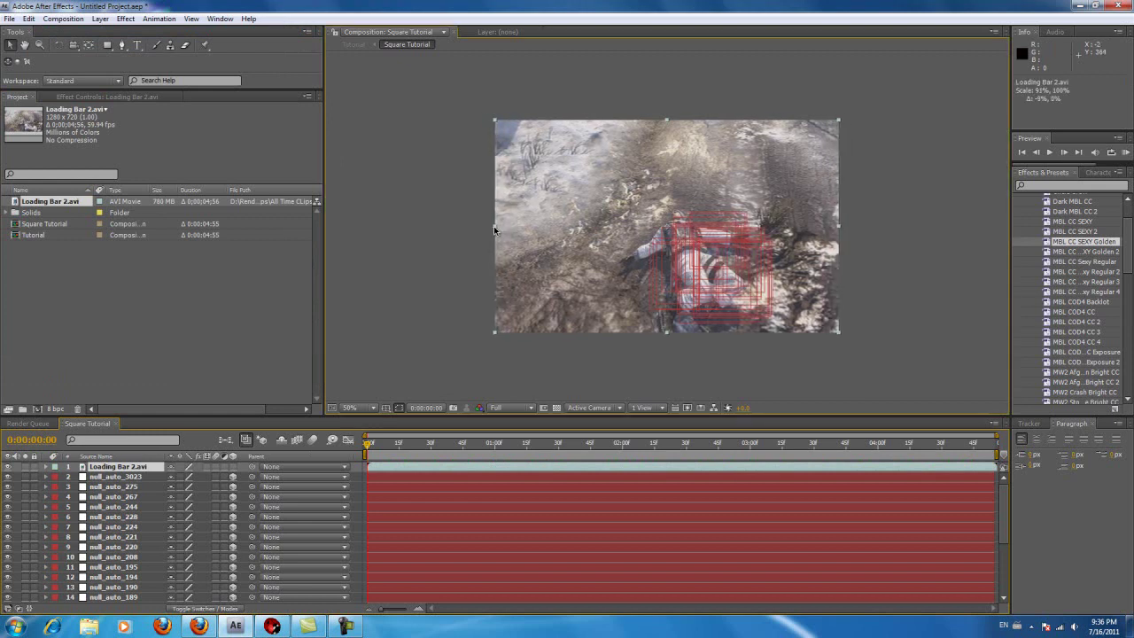
drag(366, 447, 308, 433)
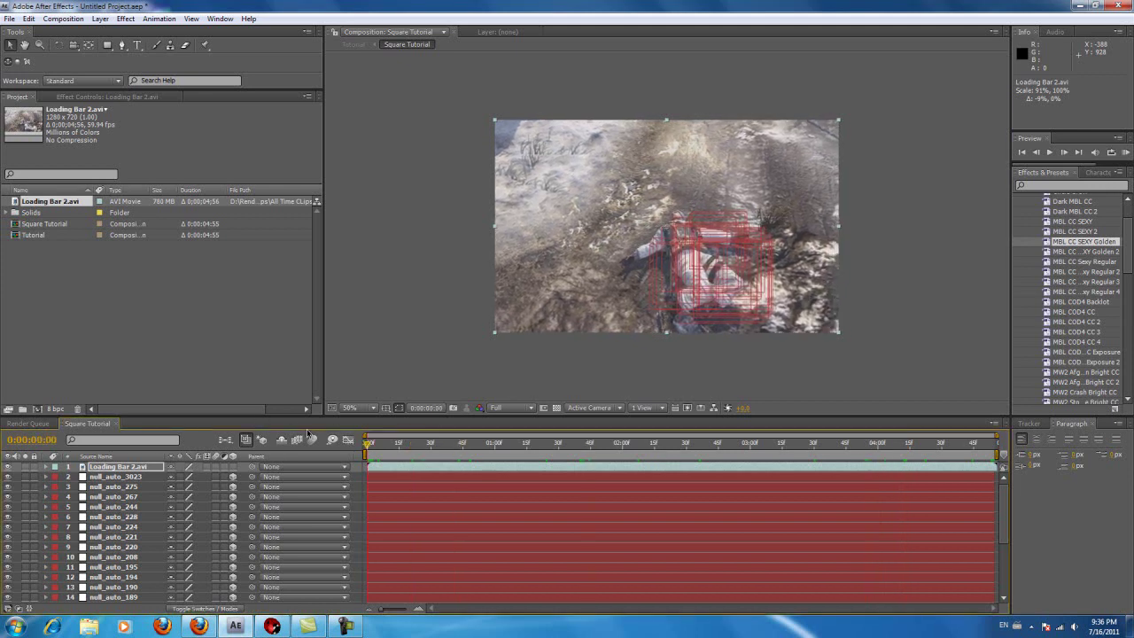
- Add a white text layer reading TUTORIAL over the snowy ground in the upper part of the footage
click(140, 46)
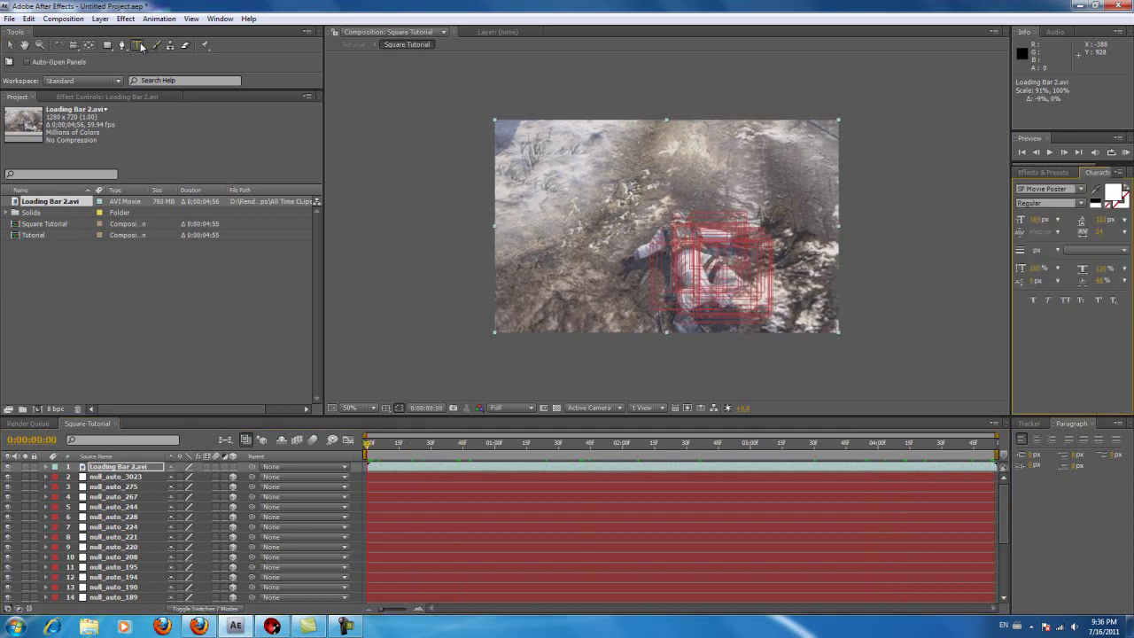
click(569, 173)
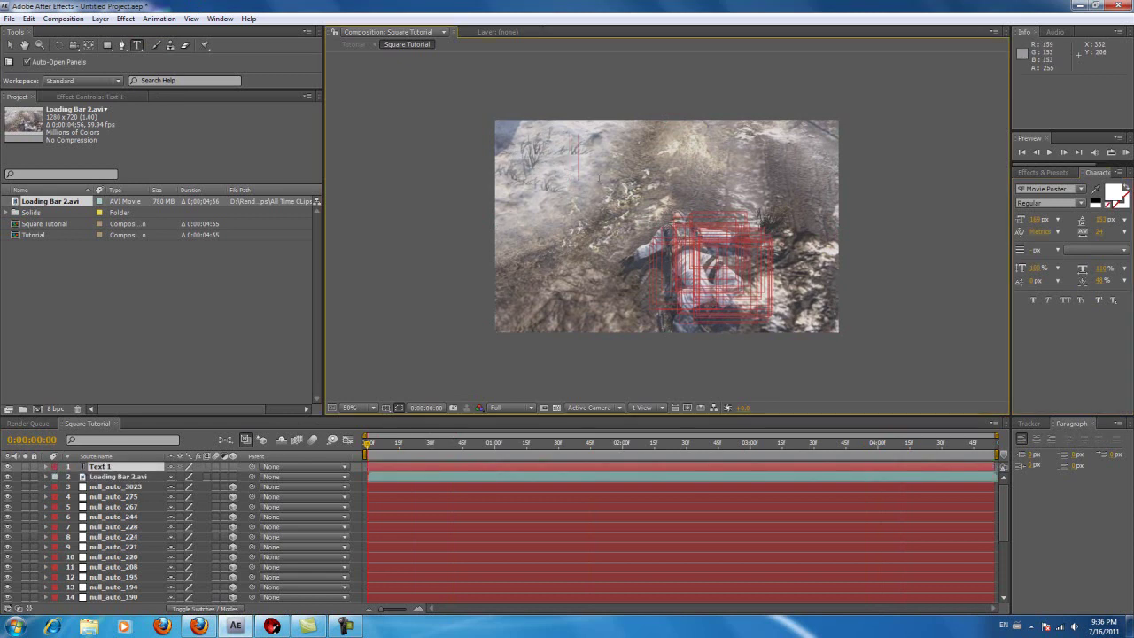
text(TUTORIAL)
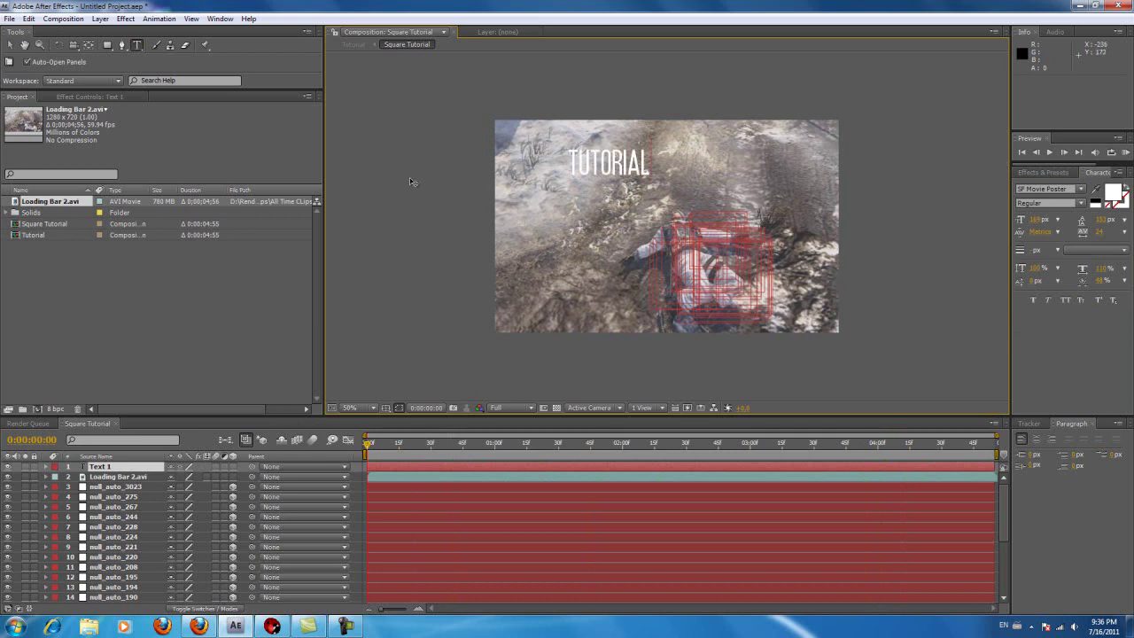
click(10, 44)
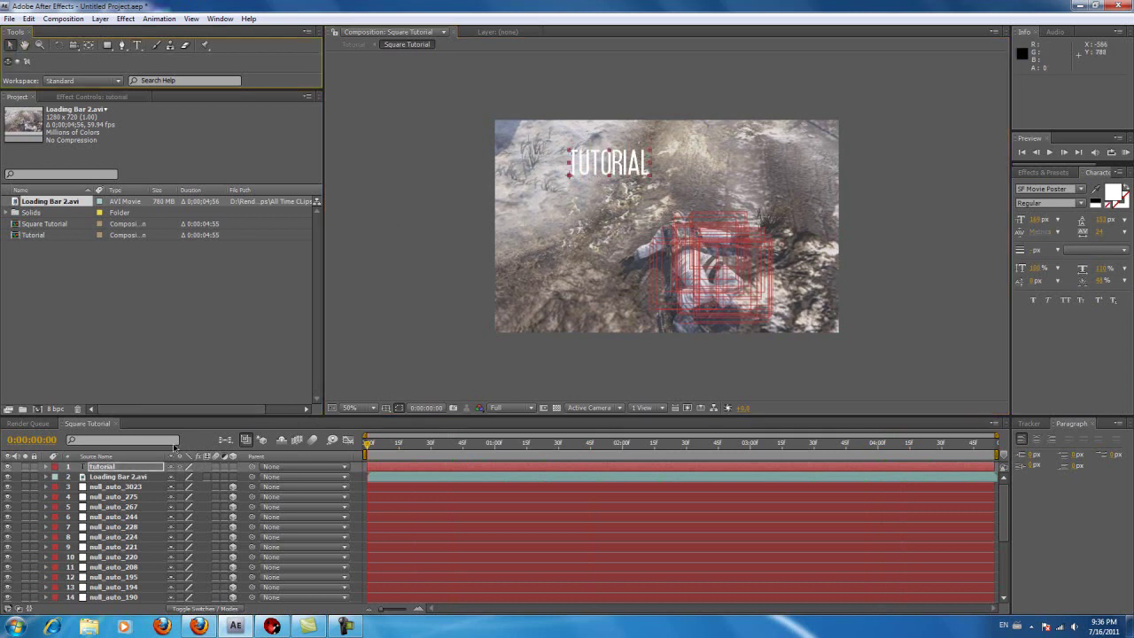
- Switch to Firefox and examine the tracked title in the Time montage video on YouTube
click(199, 627)
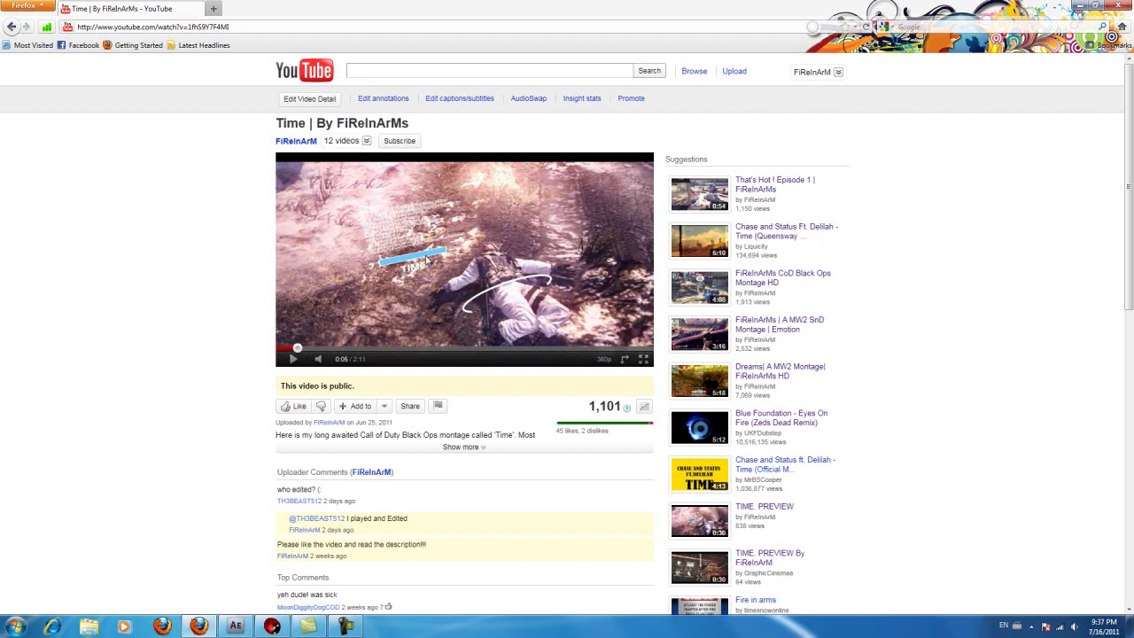
- Return to After Effects, make the tutorial text layer 3D, and locate its outline outside the frame
mouse_move(265, 629)
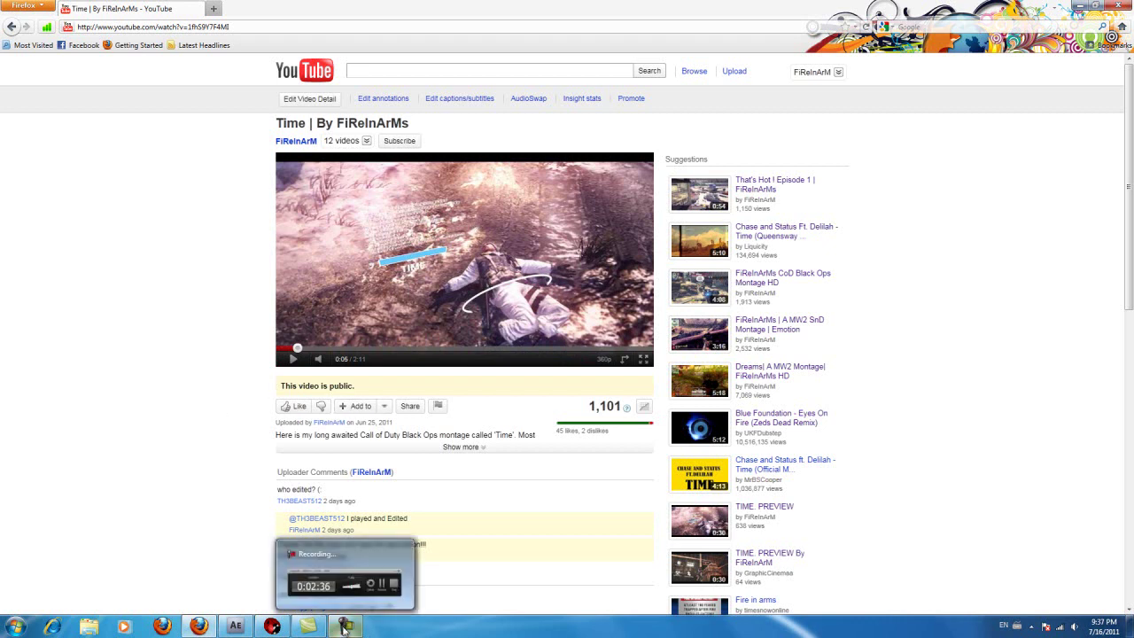
click(236, 626)
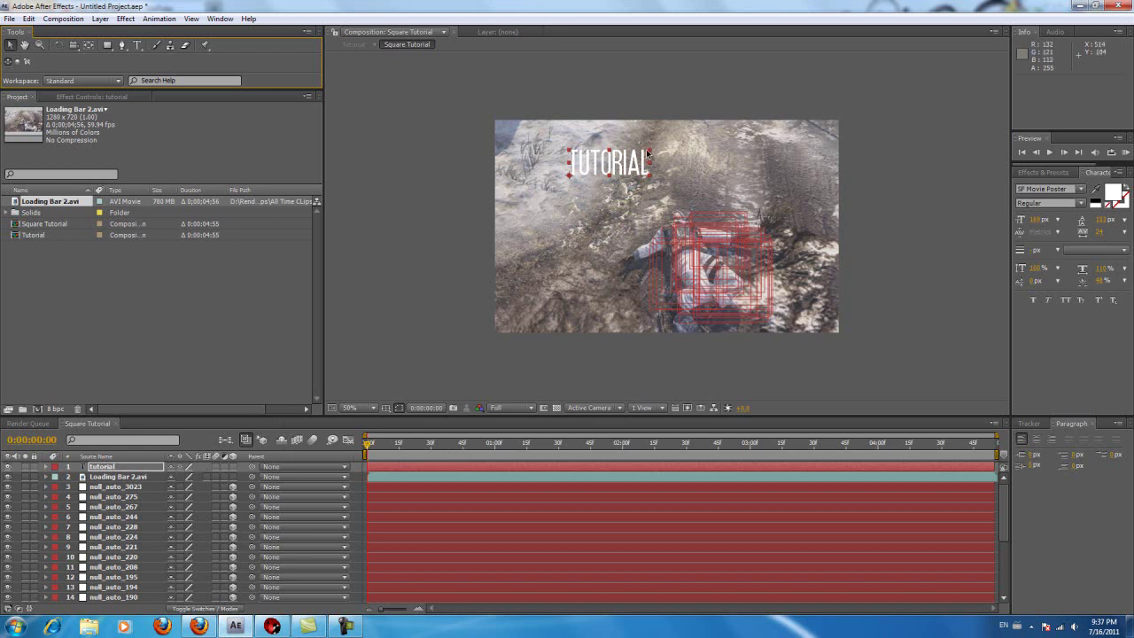
click(111, 469)
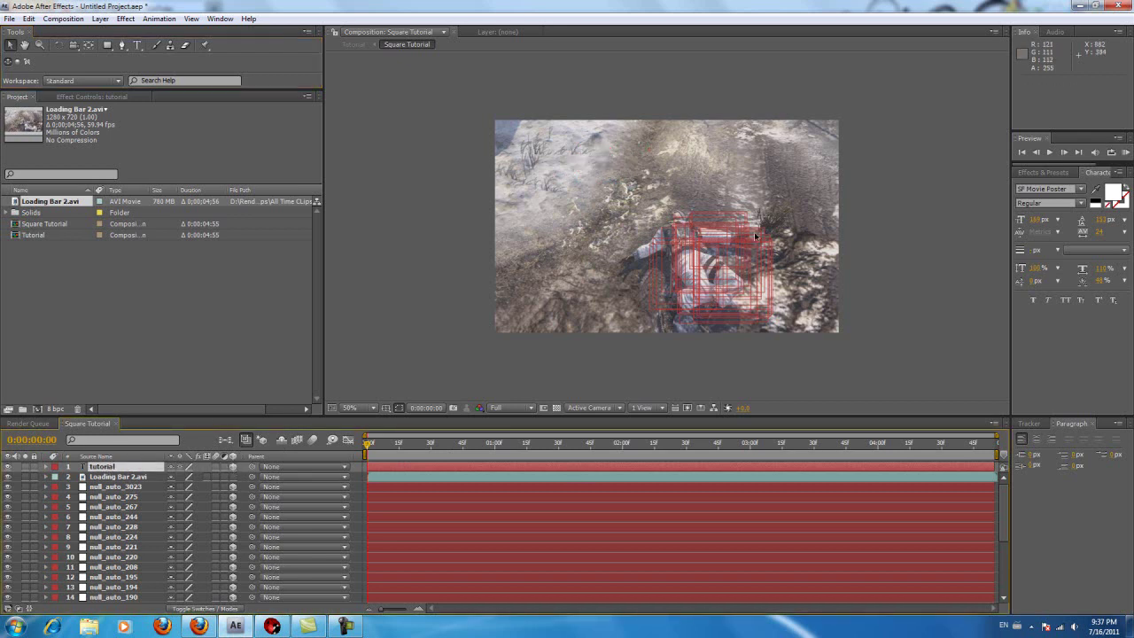
scroll(751, 239, down, 6)
scroll(750, 235, up, 6)
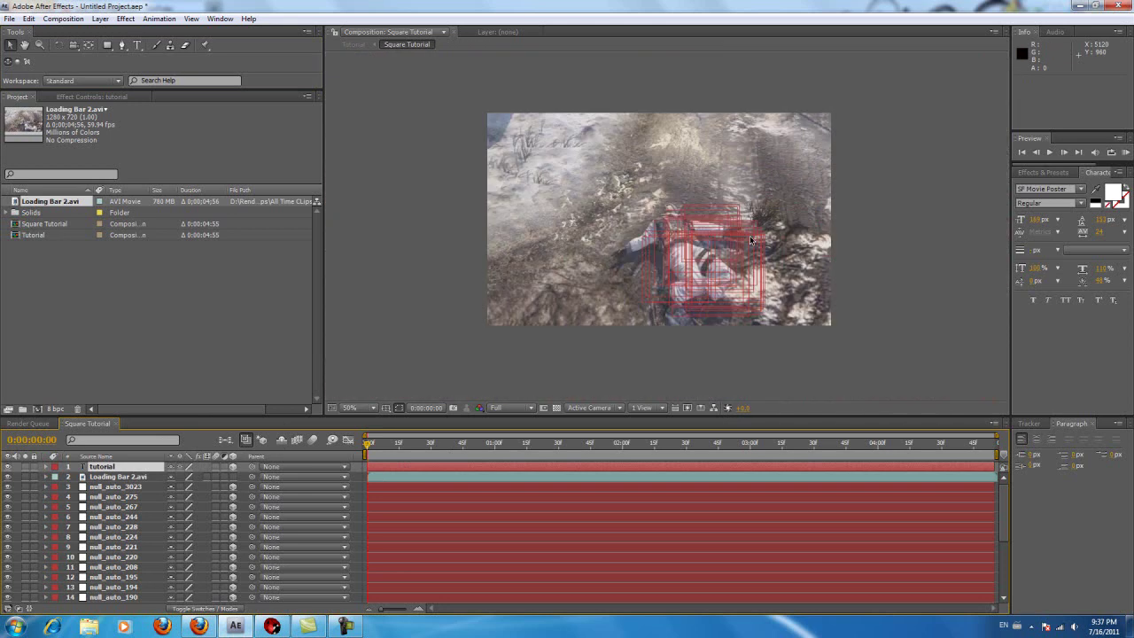
scroll(750, 235, down, 8)
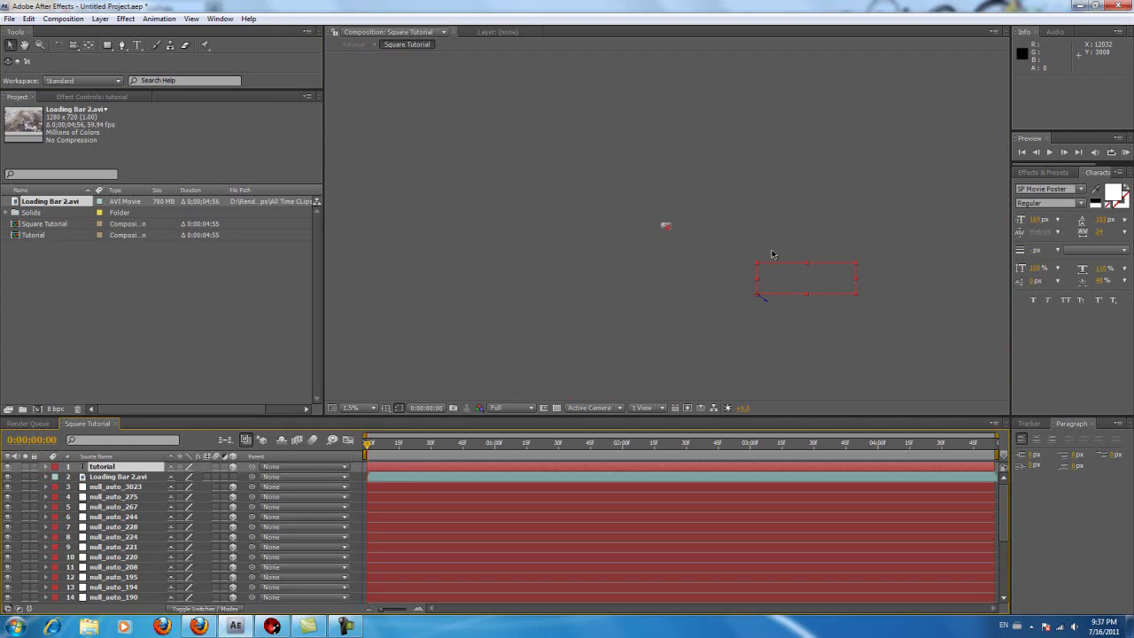
scroll(740, 299, up, 2)
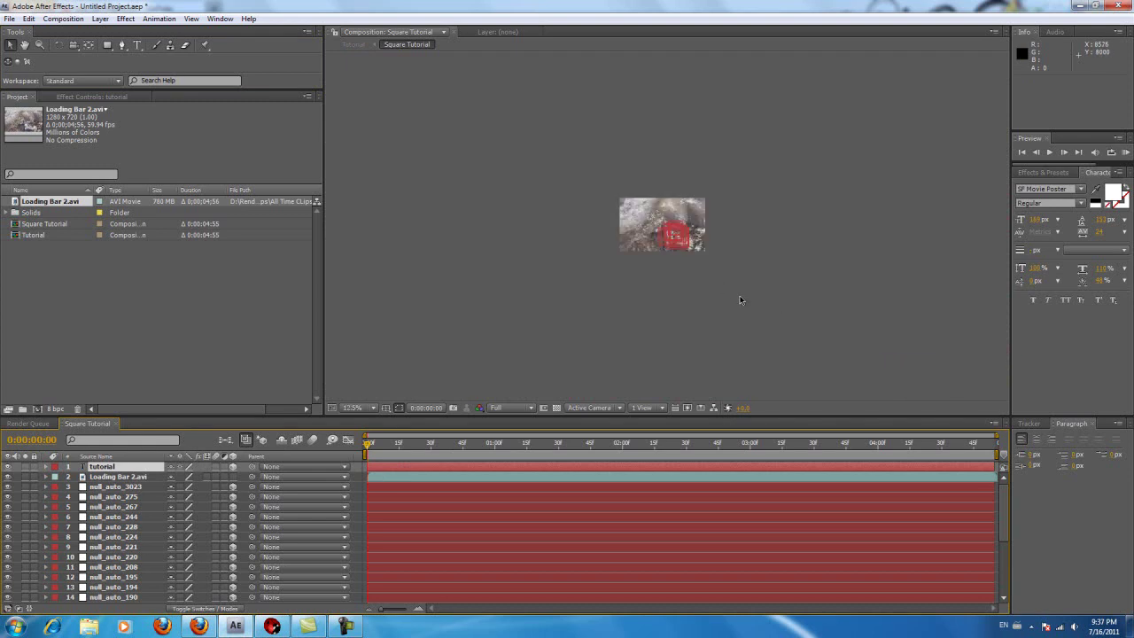
scroll(741, 300, up, 8)
scroll(741, 300, down, 2)
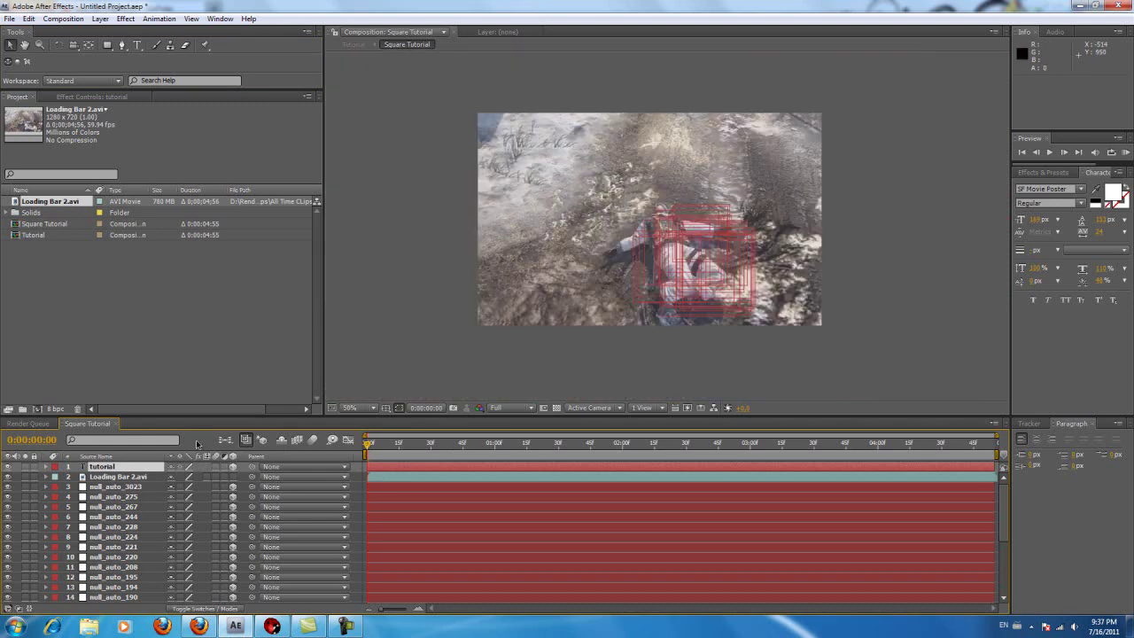
- Push the tutorial text layer back along its Z position until the whole title sits inside the frame
click(107, 469)
key(p)
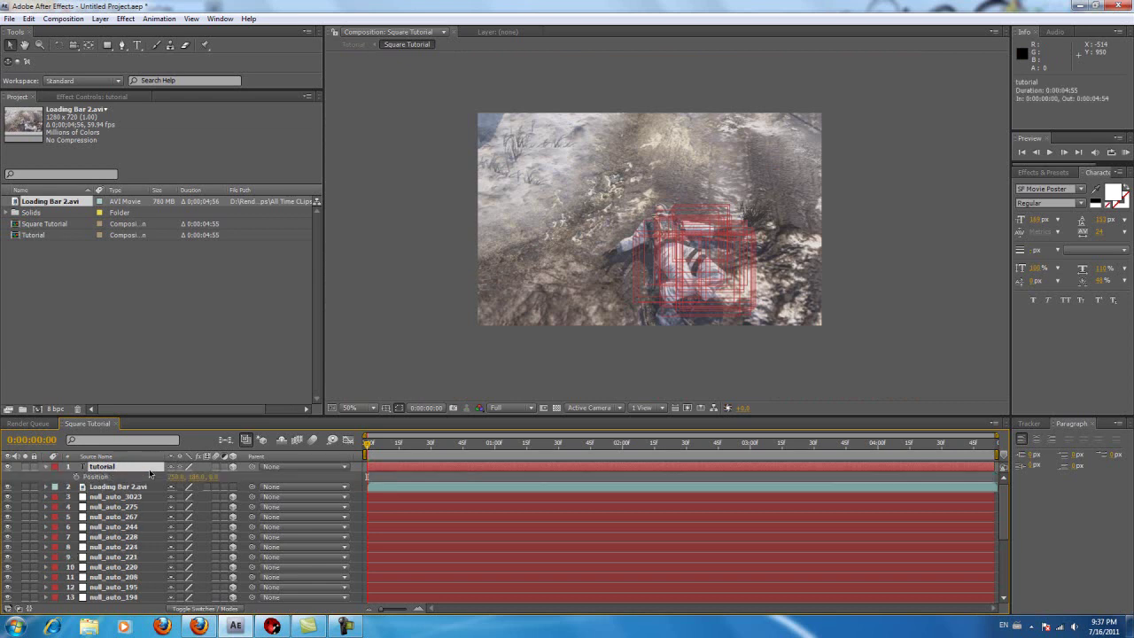
click(213, 480)
drag(838, 359, 702, 377)
key(Return)
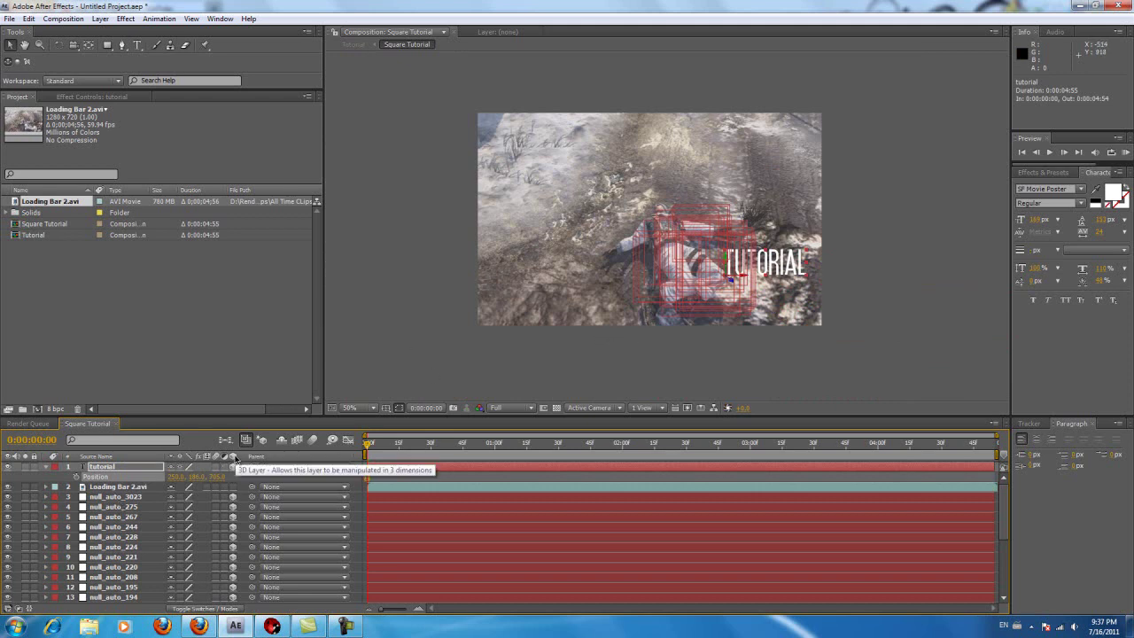
click(201, 609)
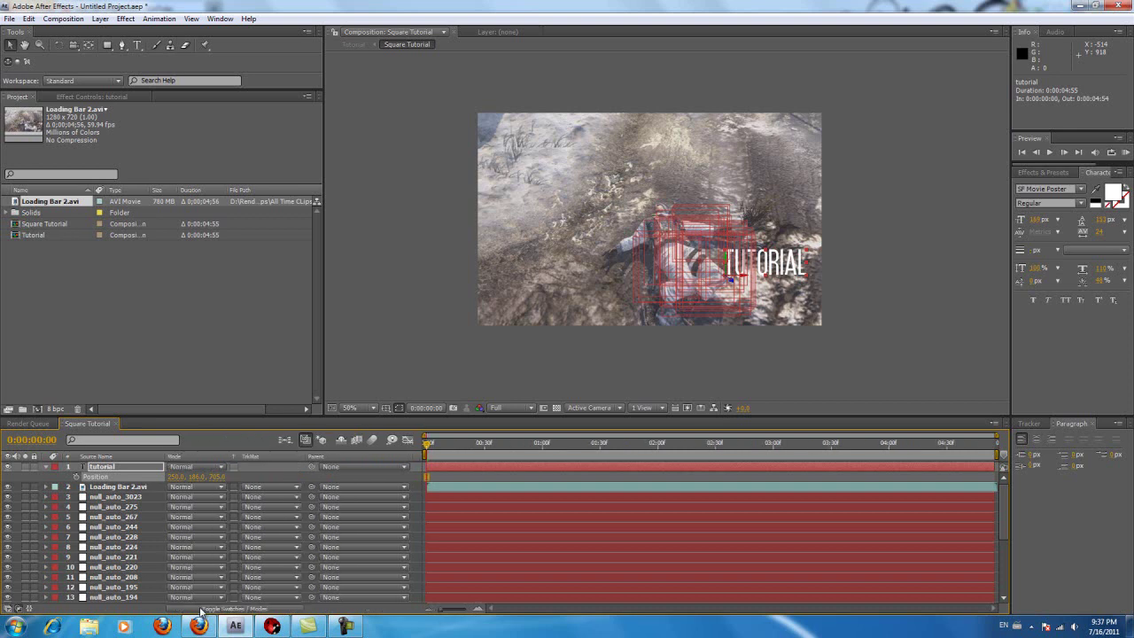
click(200, 609)
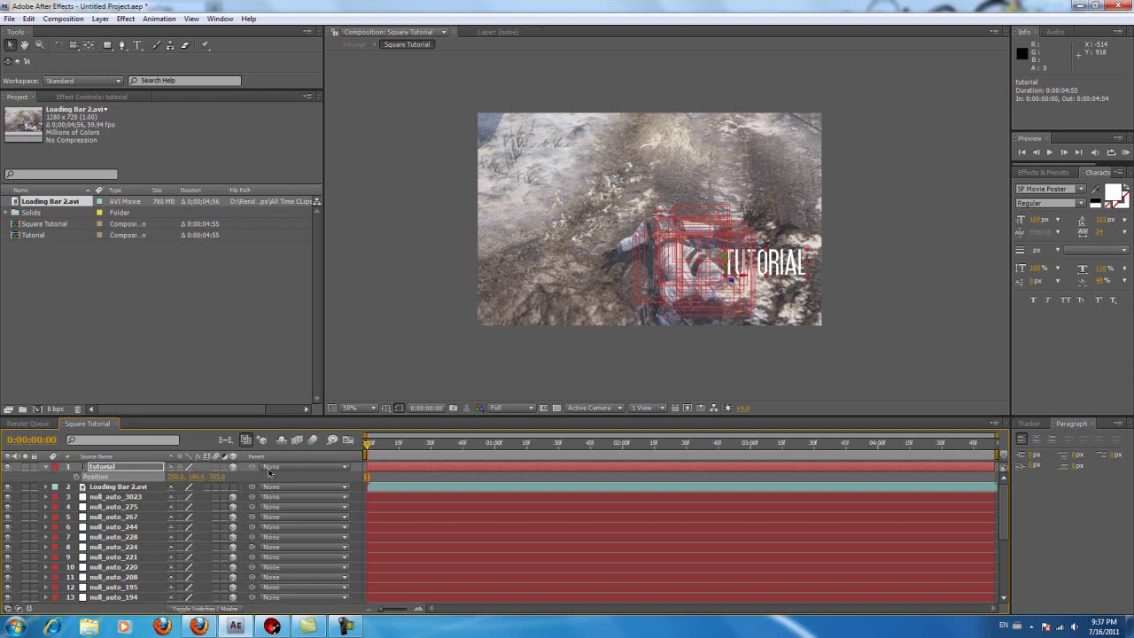
click(196, 611)
click(196, 611)
- Copy the Position of null_auto_3023 and paste it onto the tutorial layer's Position
click(113, 498)
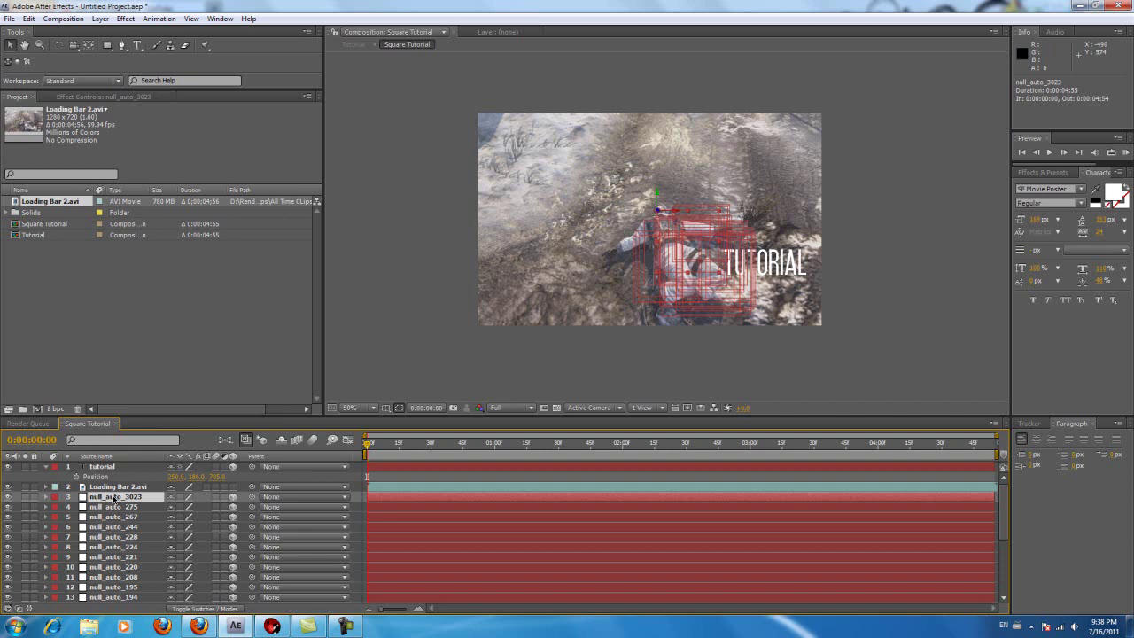
key(p)
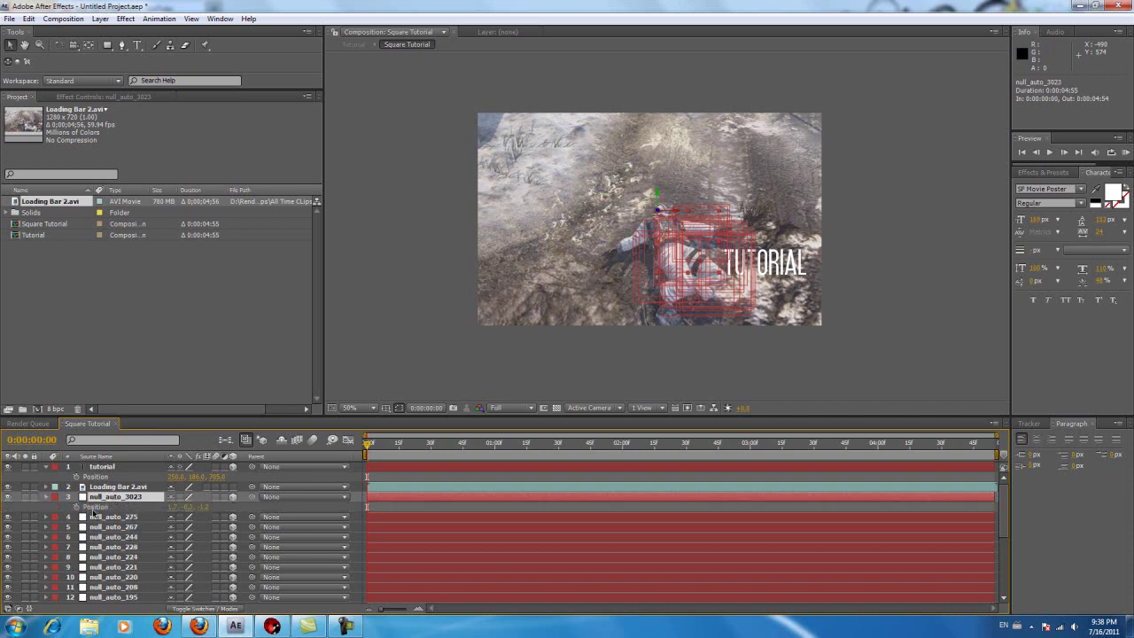
click(95, 508)
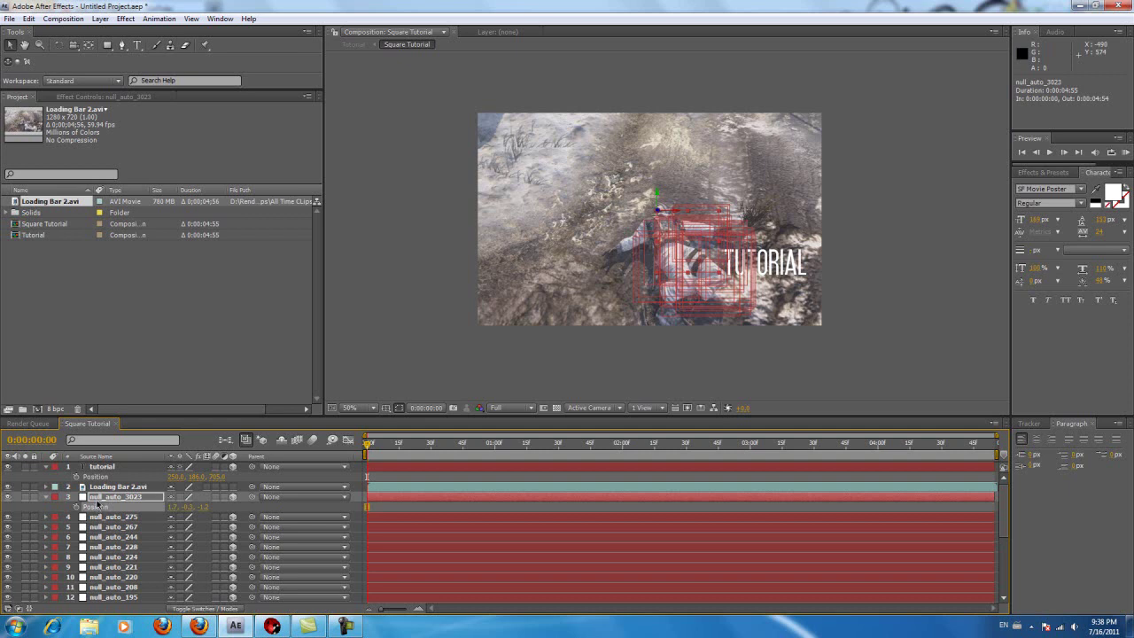
click(101, 478)
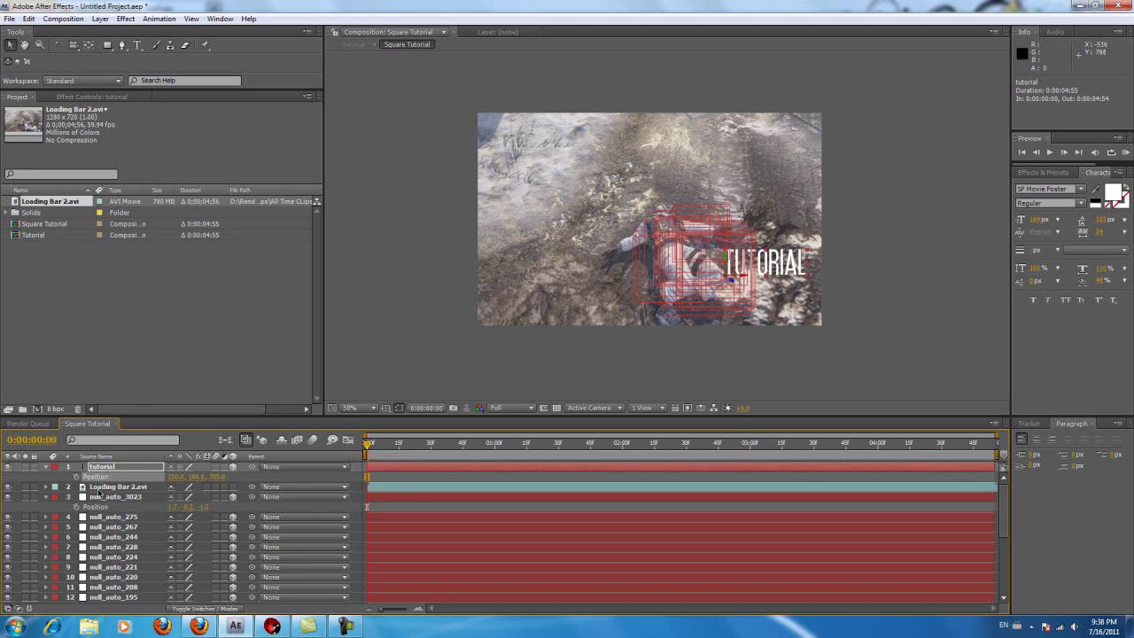
key(ctrl+v)
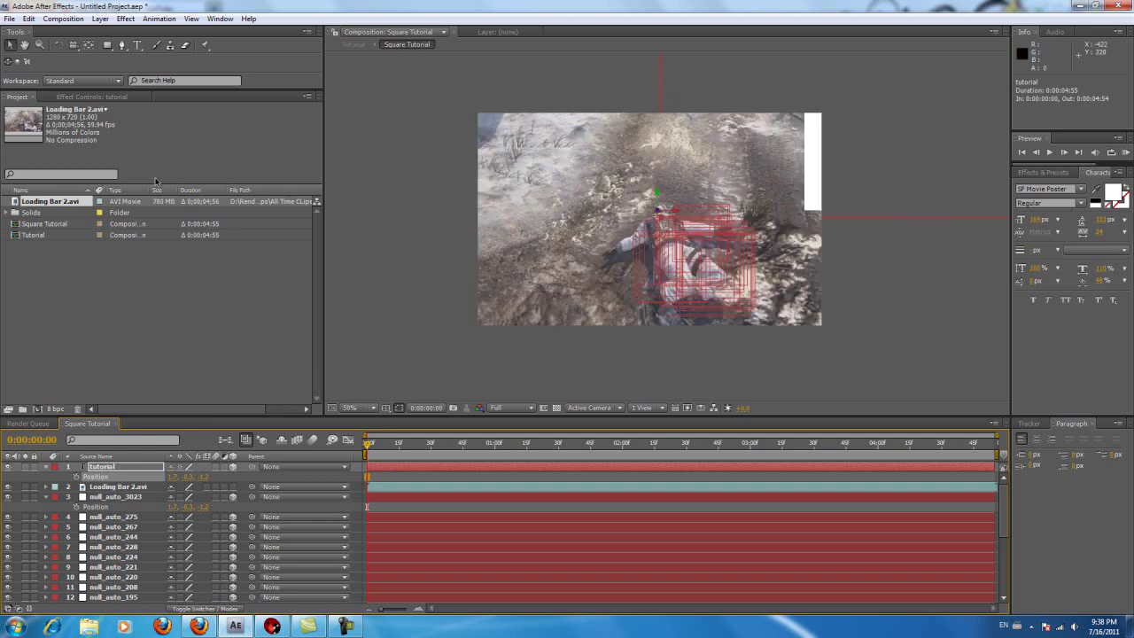
- Scale the tutorial text down to 2% and scrub the timeline to check that it follows the tracked footage
click(114, 468)
key(s)
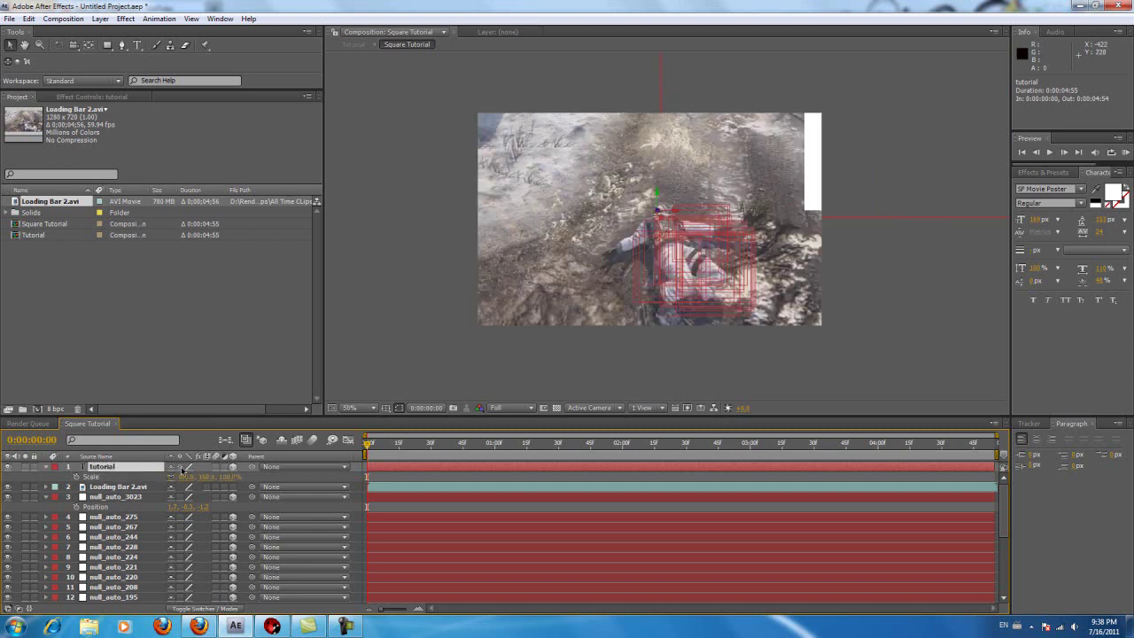
drag(185, 479, 140, 497)
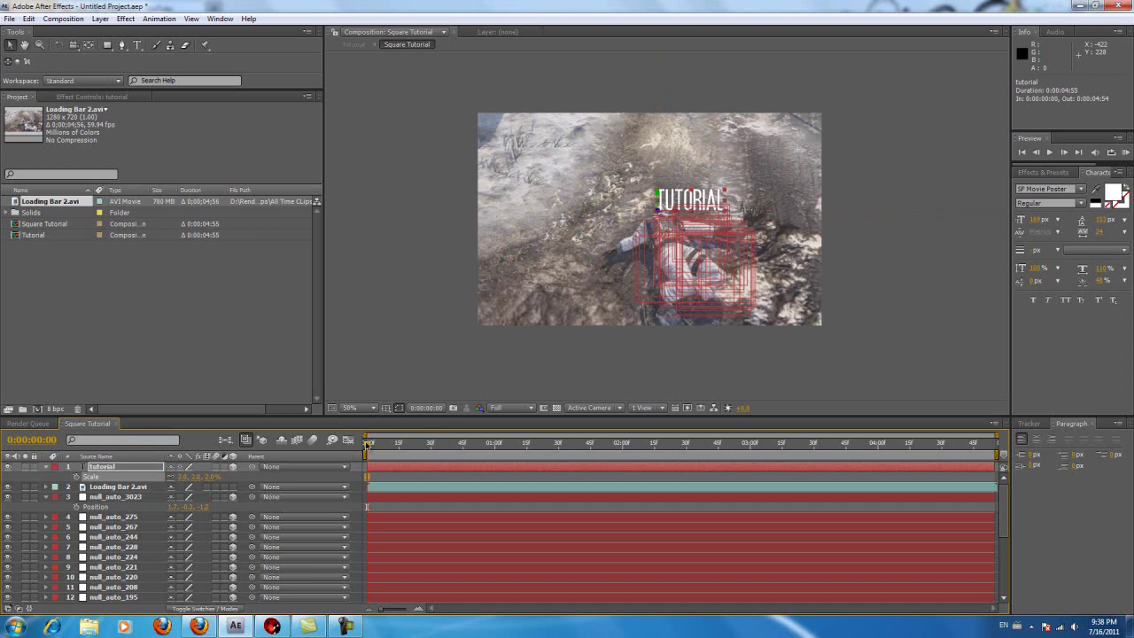
drag(367, 448, 823, 434)
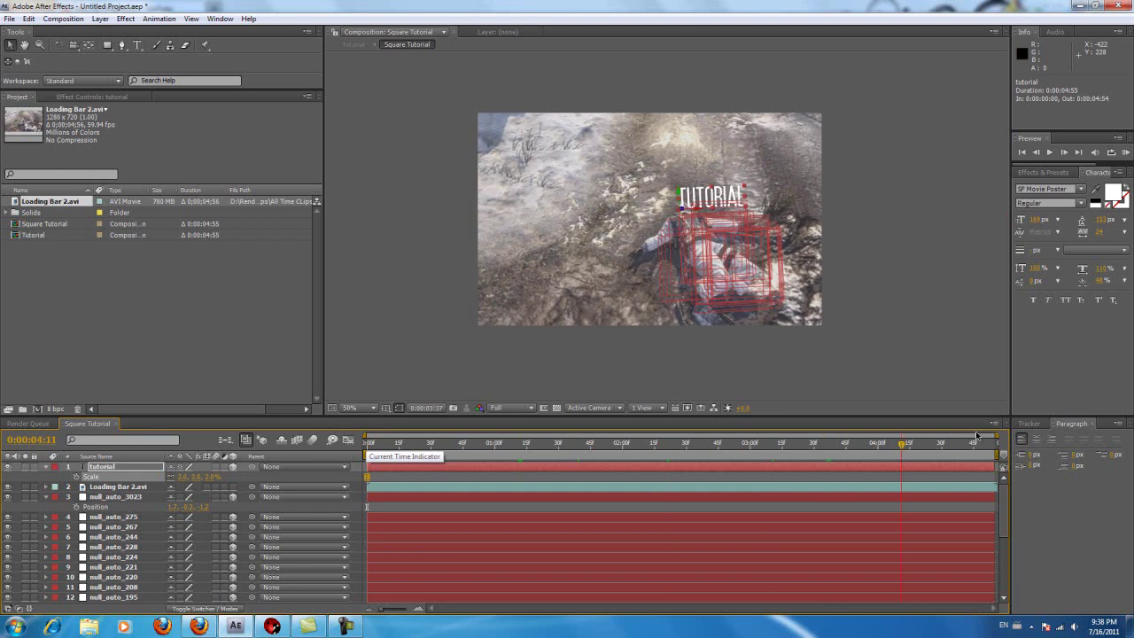
drag(704, 446, 329, 449)
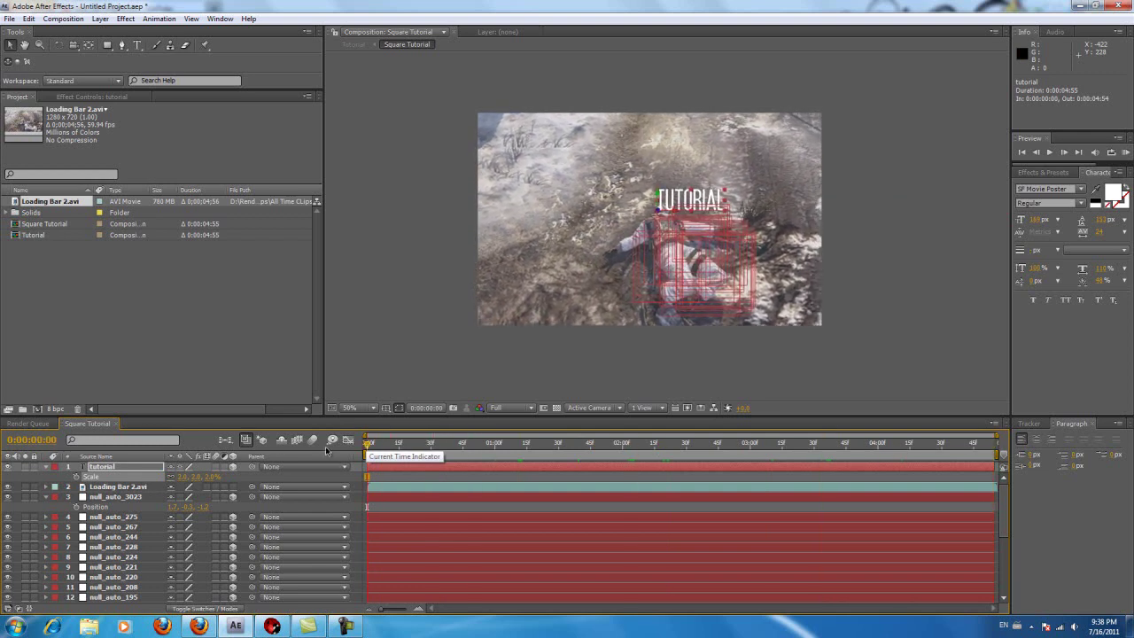
- Rotate the tutorial text to 44° on X and 4° on Y, with a slight negative Z rotation, to lean it onto the ground
click(47, 467)
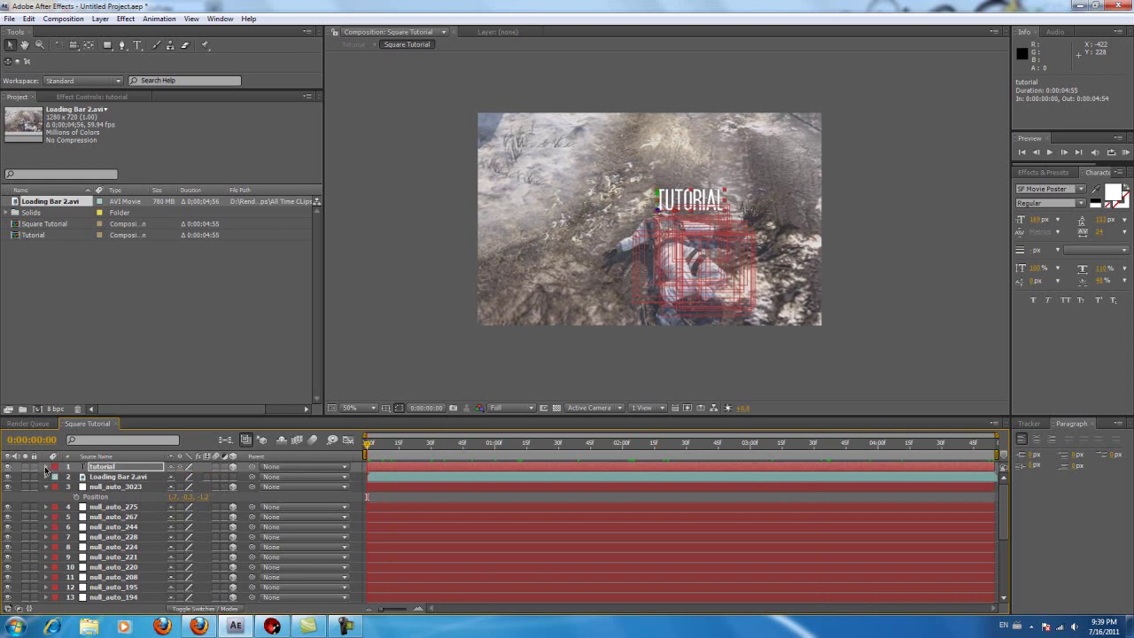
click(46, 468)
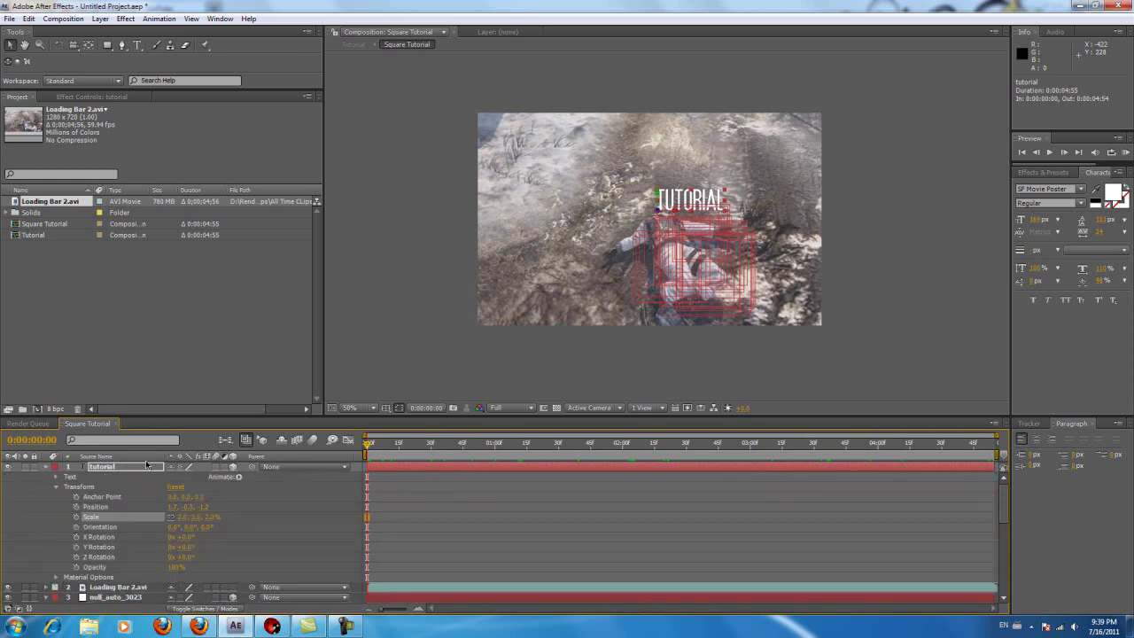
scroll(145, 483, down, 1)
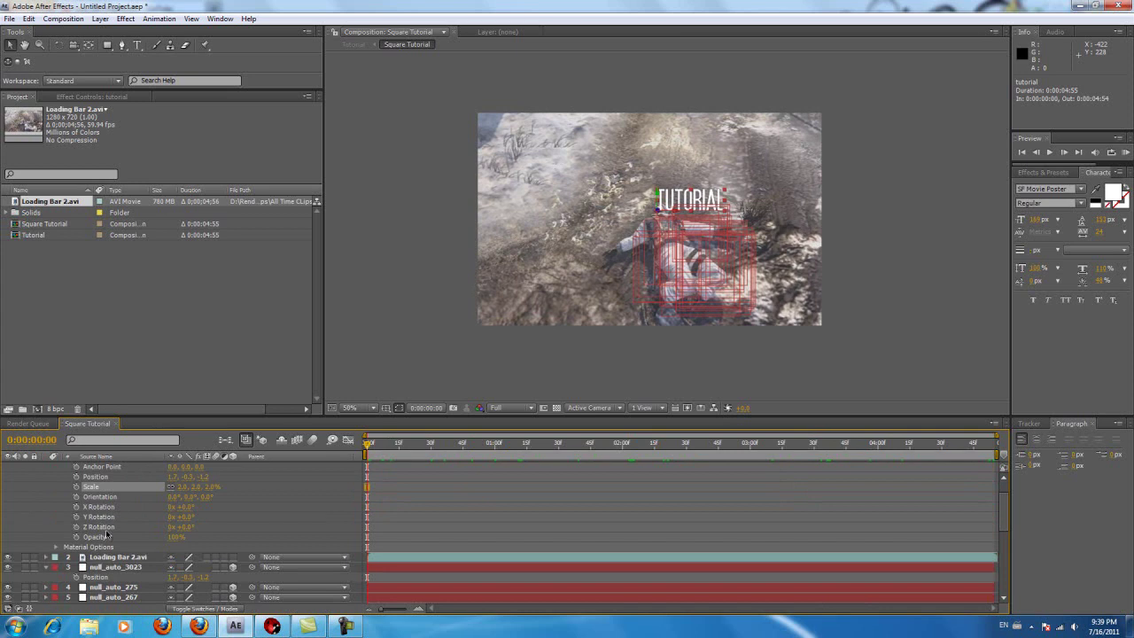
click(110, 509)
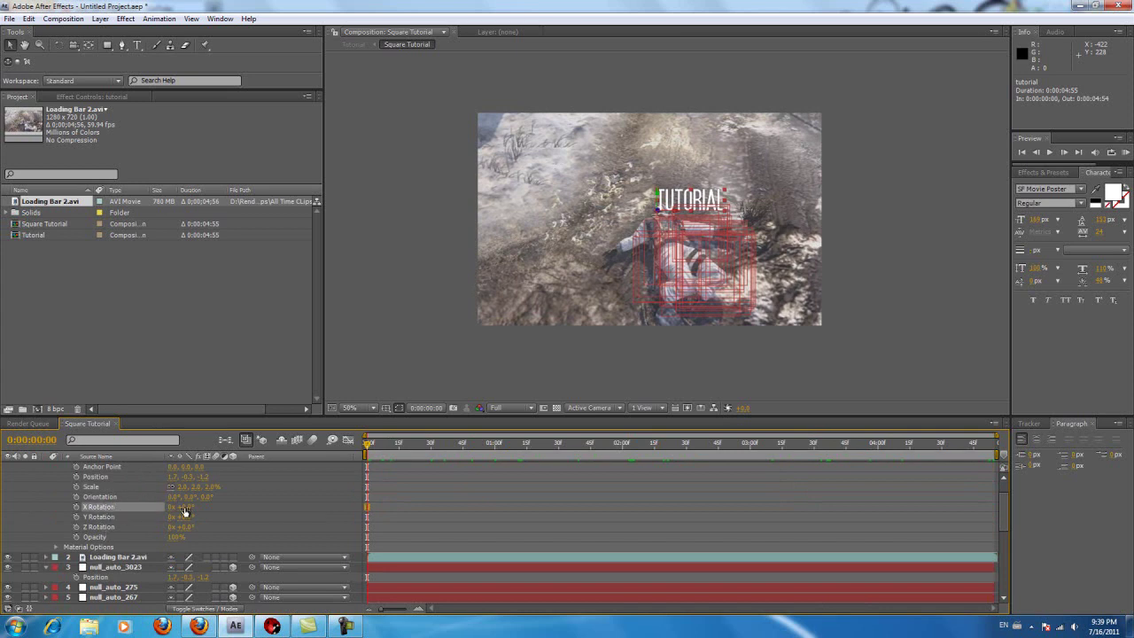
mouse_move(184, 512)
mouse_down()
mouse_move(204, 499)
mouse_move(182, 518)
mouse_move(193, 525)
mouse_move(179, 525)
mouse_up()
scroll(131, 494, up, 2)
- Move the tutorial text onto the ground left of the soldier, at position -4.3, -0.2, -0.5
click(95, 470)
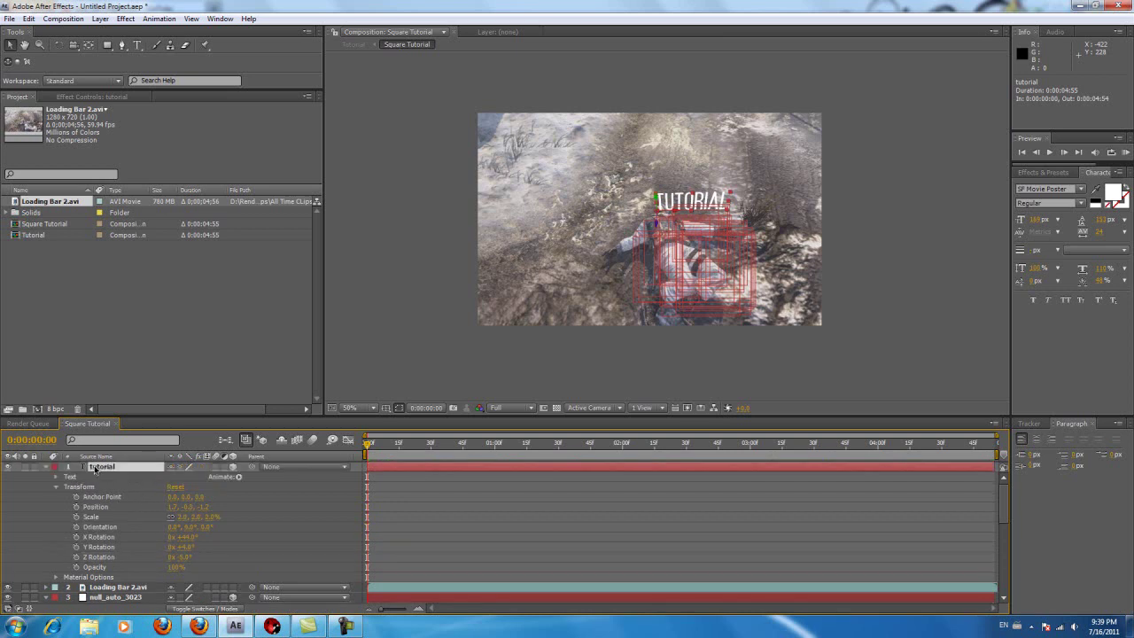
key(p)
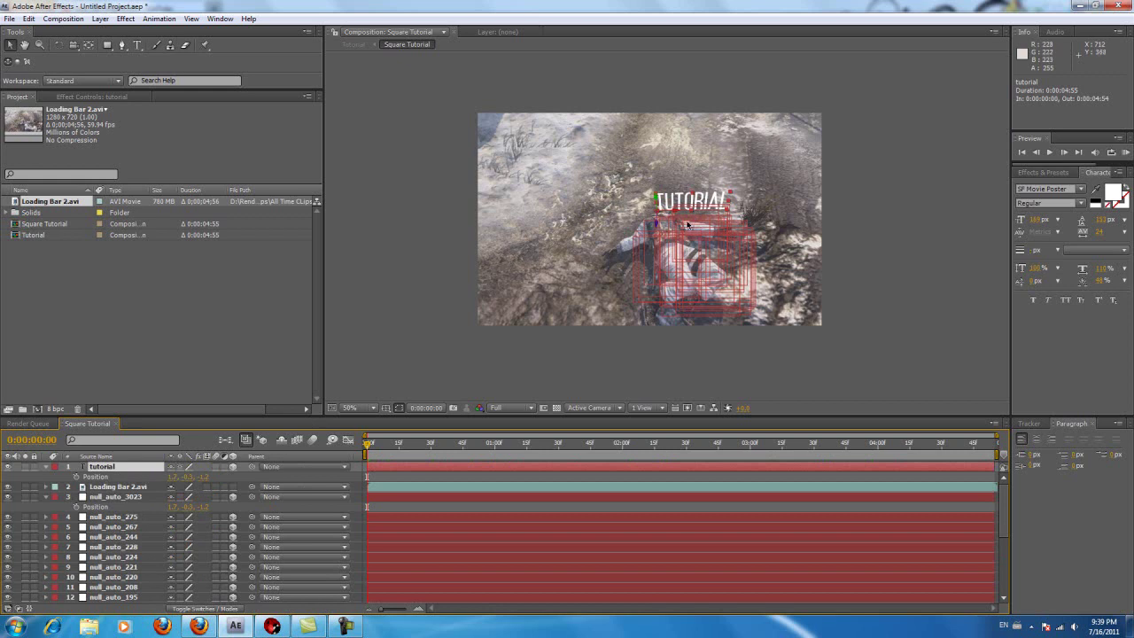
drag(677, 213, 577, 199)
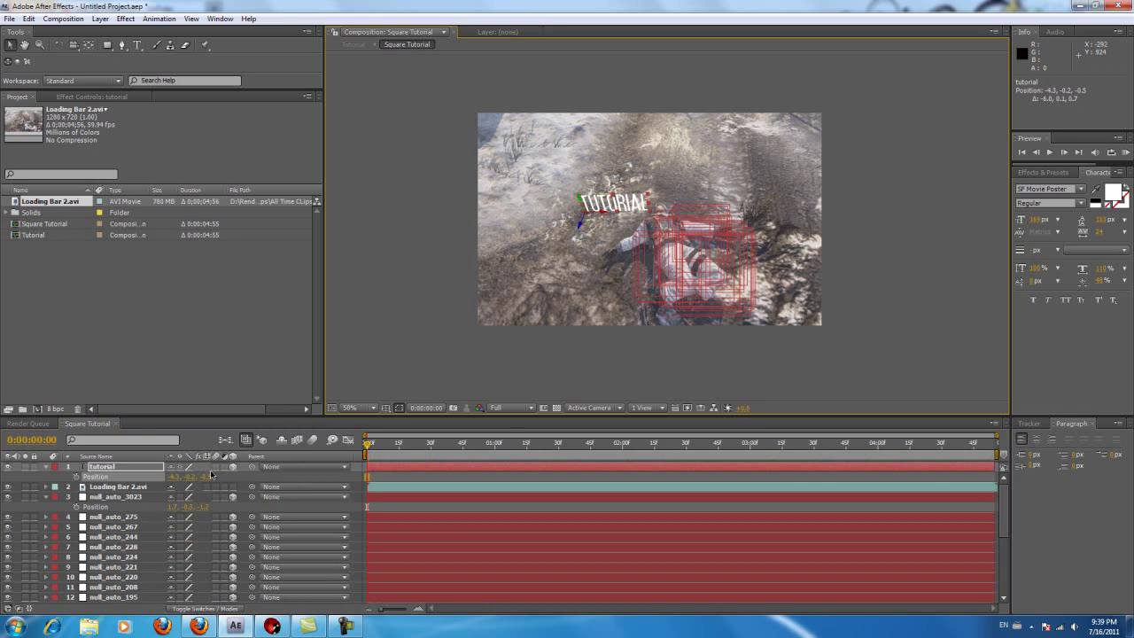
- Set the tutorial text's Z Rotation to about -1° and collapse its layer properties
click(46, 468)
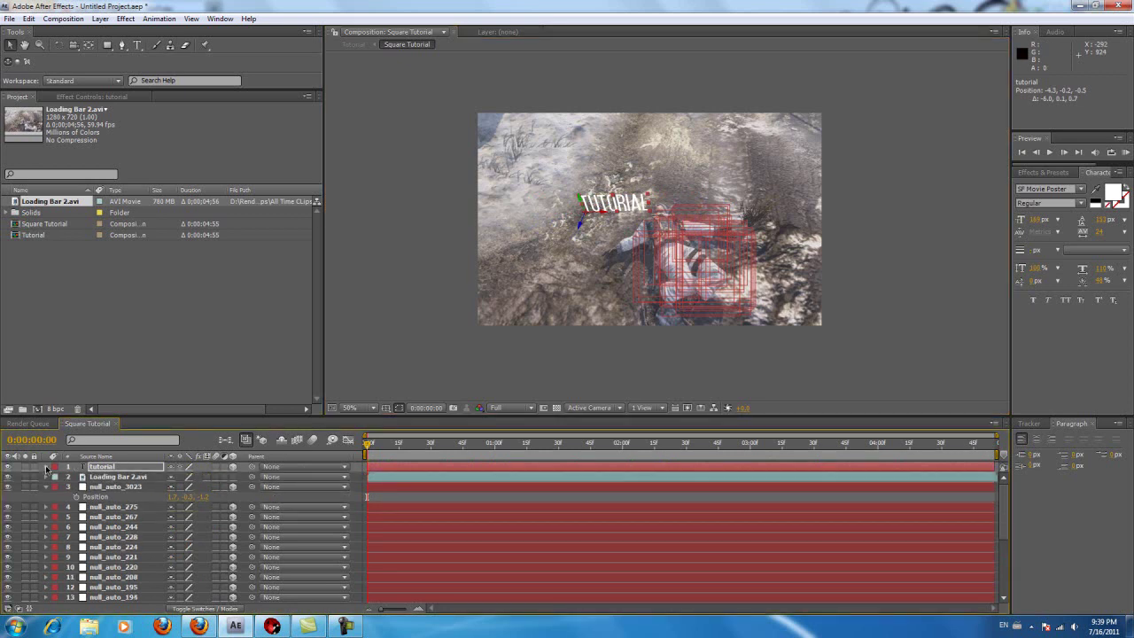
click(46, 468)
scroll(203, 528, down, 2)
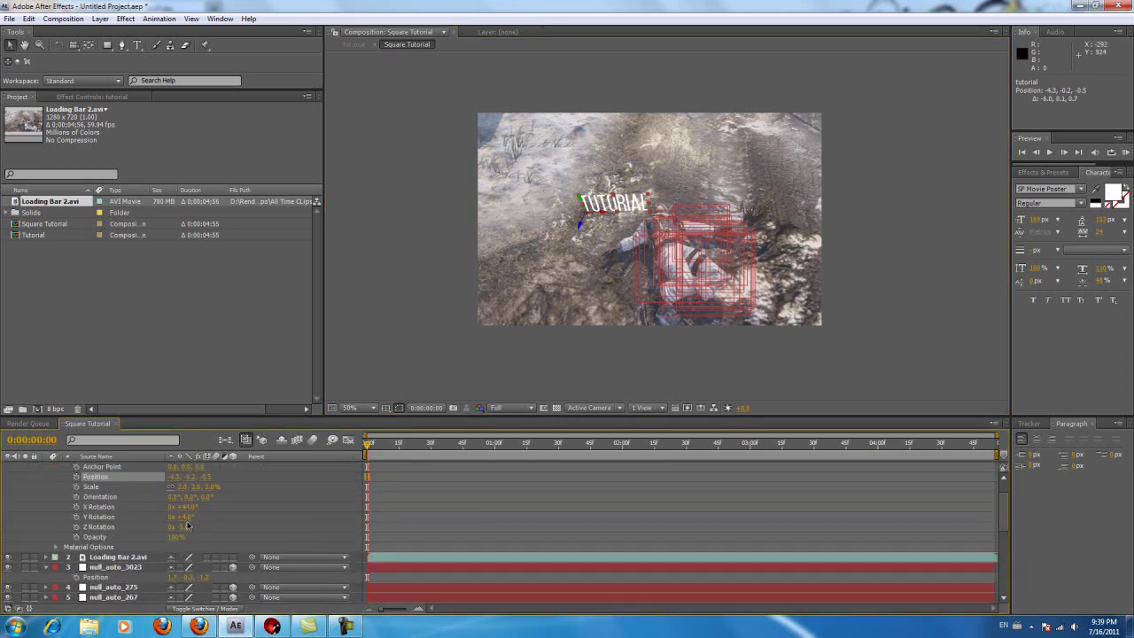
drag(185, 526, 183, 526)
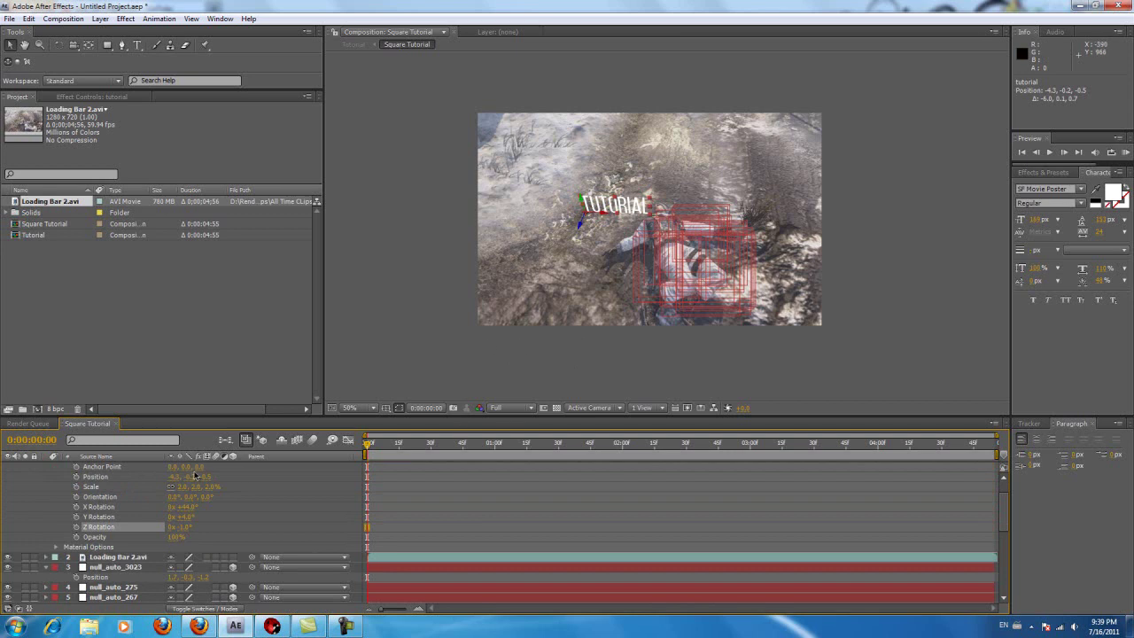
scroll(139, 526, up, 2)
click(46, 468)
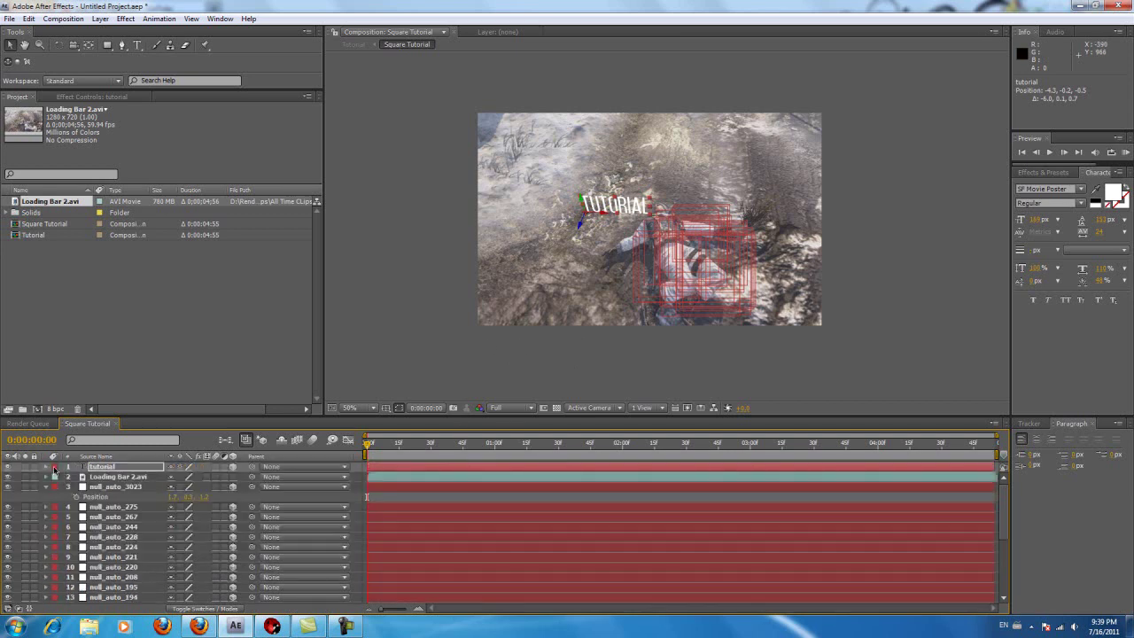
- Scrub and play the Square Tutorial composition to check how the repositioned title sticks to the ground
click(119, 478)
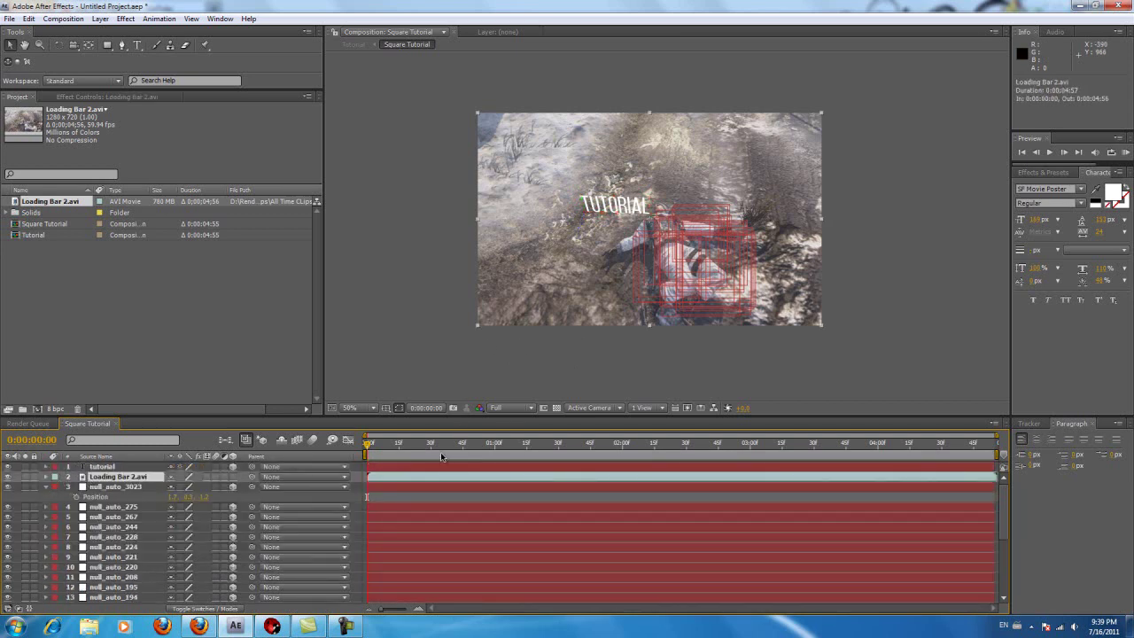
drag(370, 446, 1063, 420)
key(space)
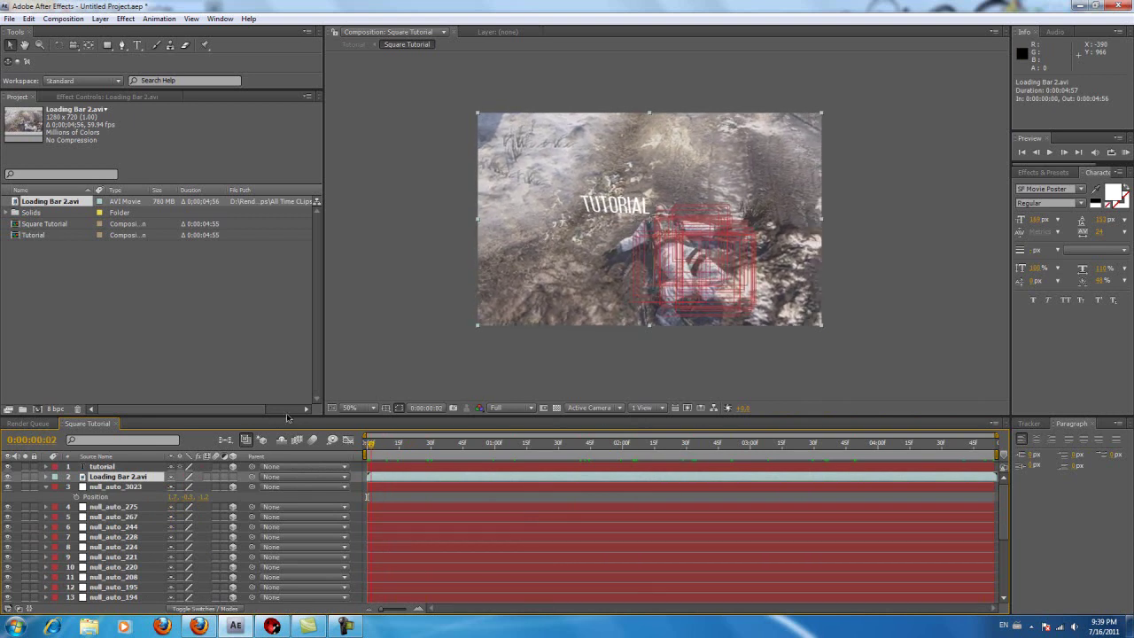
- Add an adjustment layer between the tutorial text and Loading Bar 2.avi, and apply the MBL CC SEXY Golden preset to it
click(46, 487)
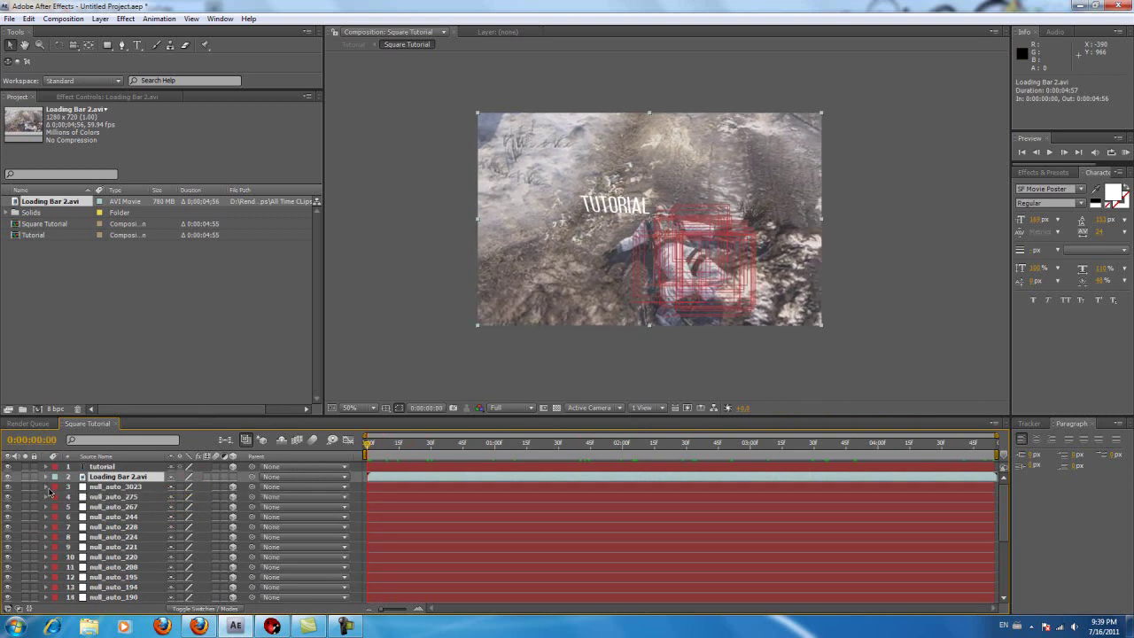
click(100, 18)
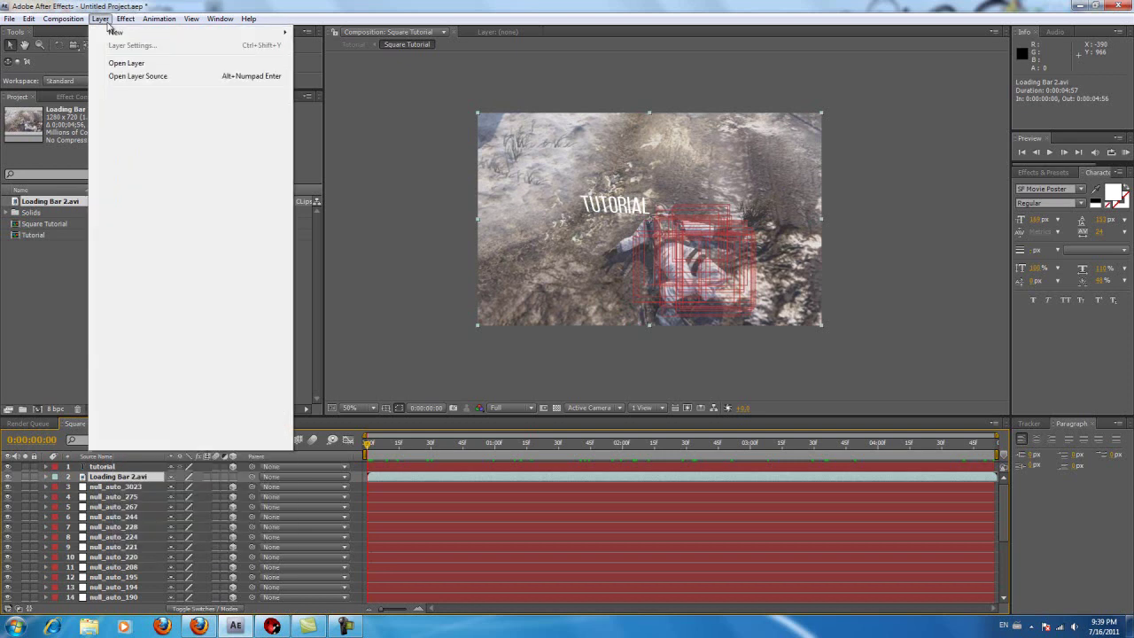
mouse_move(115, 33)
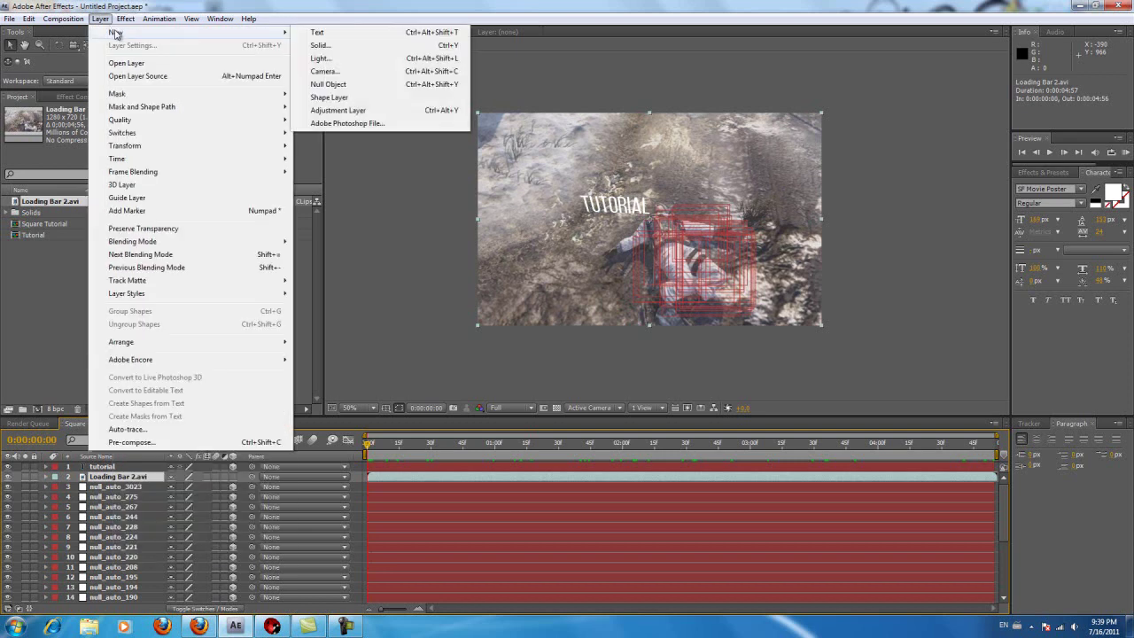
click(338, 110)
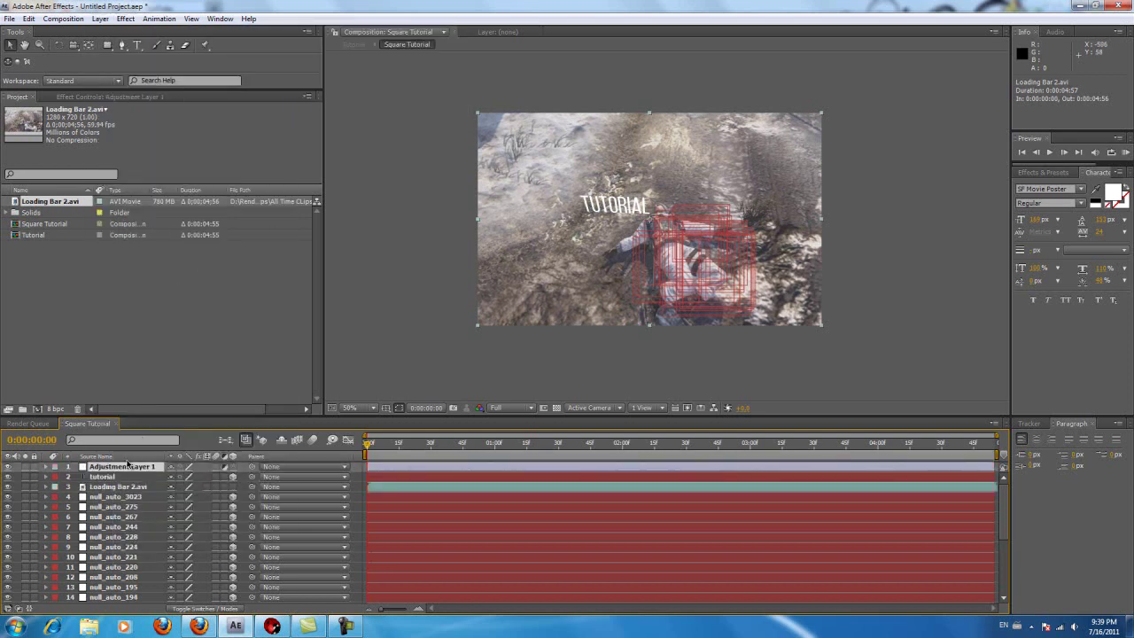
drag(118, 470, 115, 478)
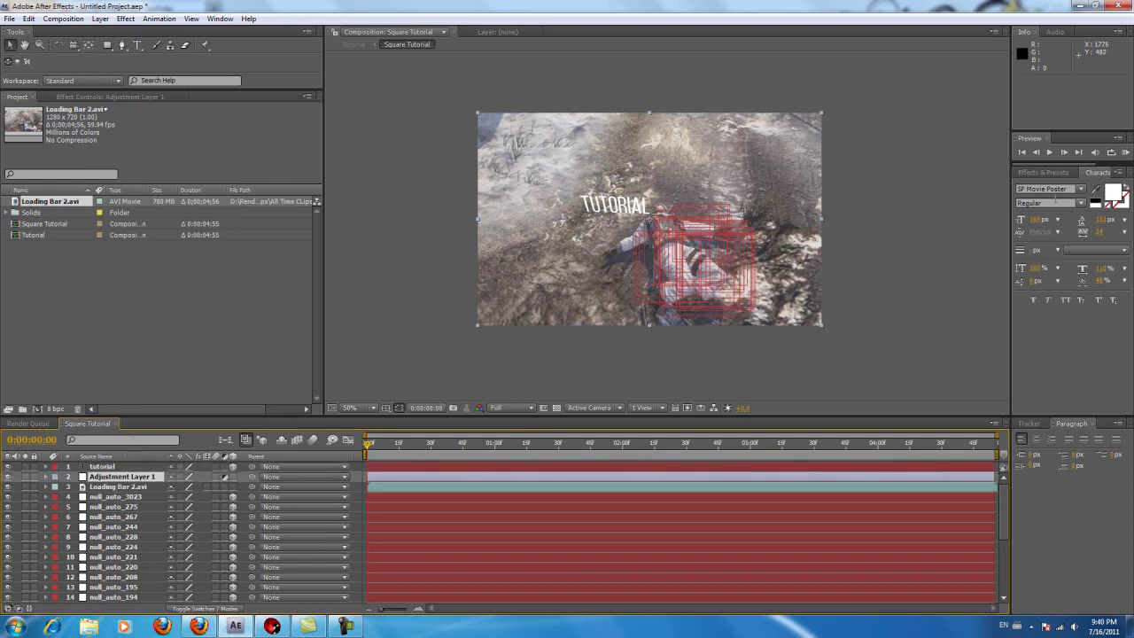
click(1043, 172)
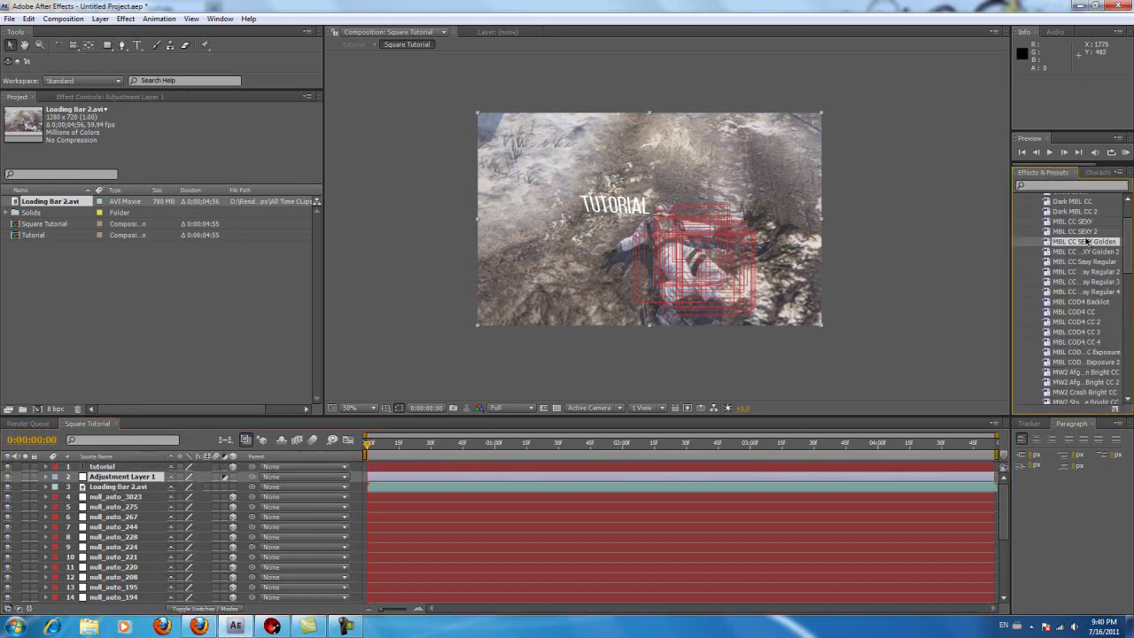
drag(1084, 246, 127, 479)
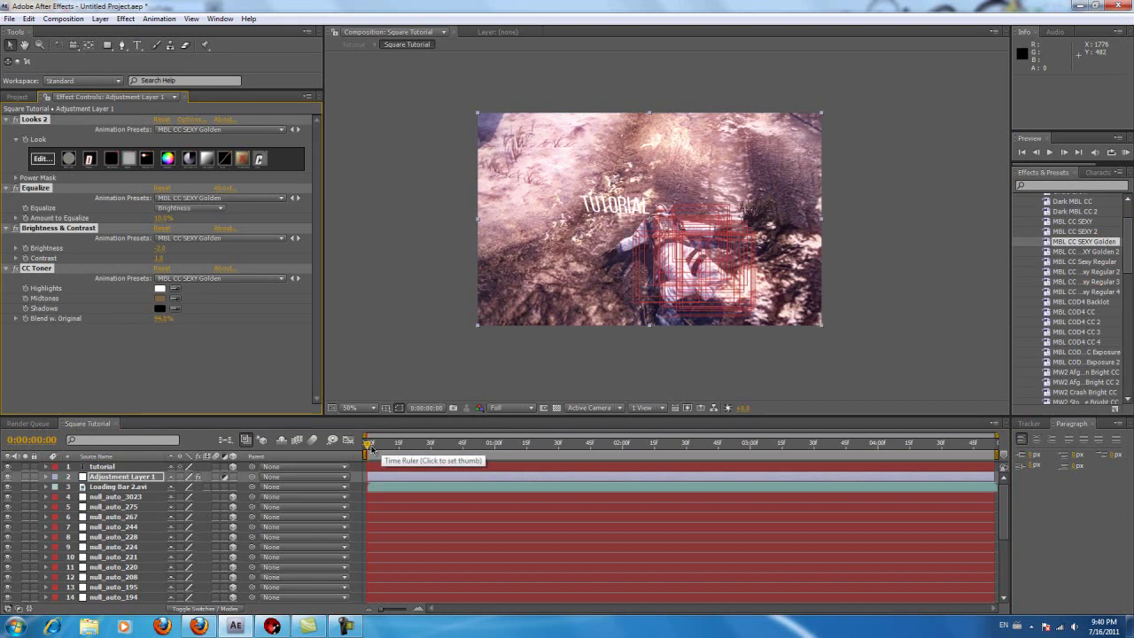
- Scrub and play the colour-graded composition, and inspect the title and soldier up close on the first frame
drag(371, 449, 476, 448)
click(614, 447)
click(710, 443)
drag(690, 437, 438, 437)
key(space)
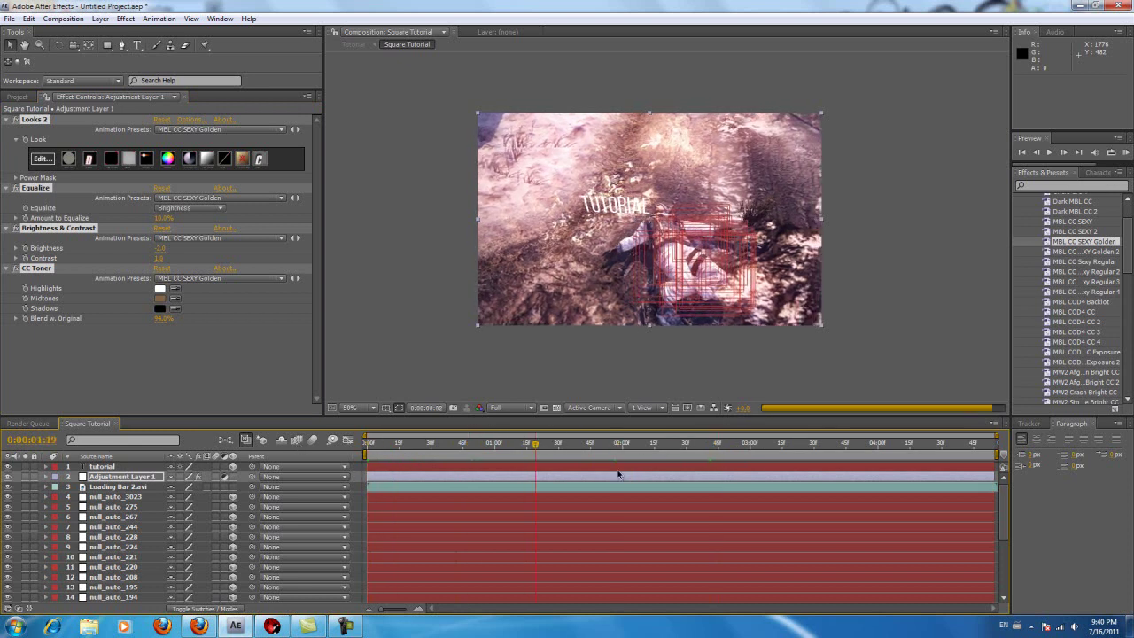
click(747, 448)
key(space)
click(847, 449)
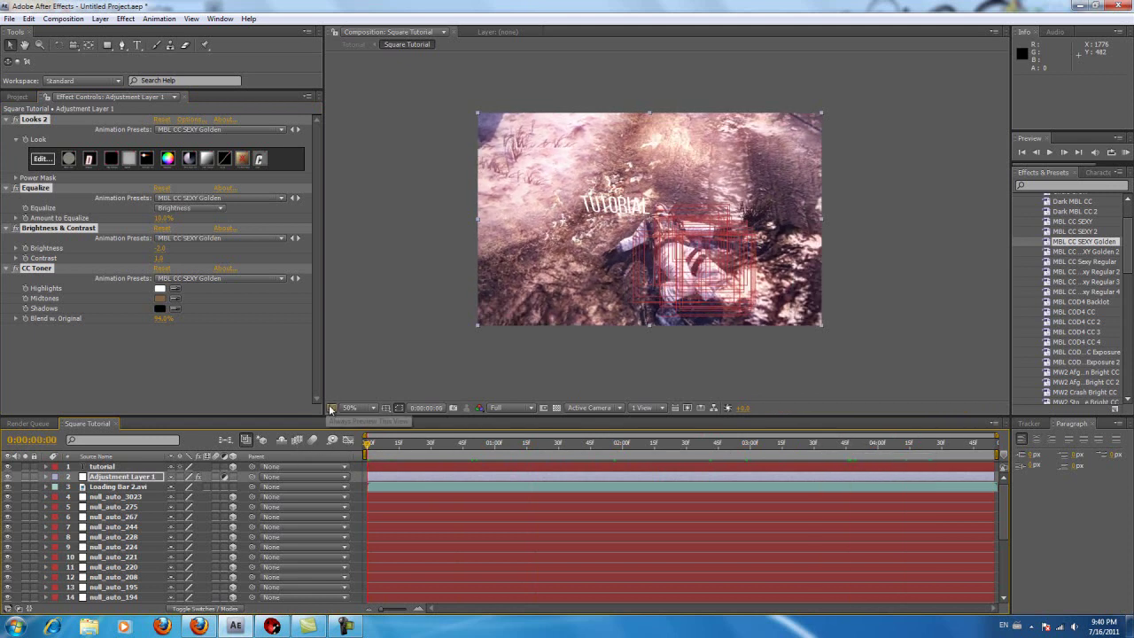
scroll(661, 224, down, 1)
scroll(658, 224, up, 4)
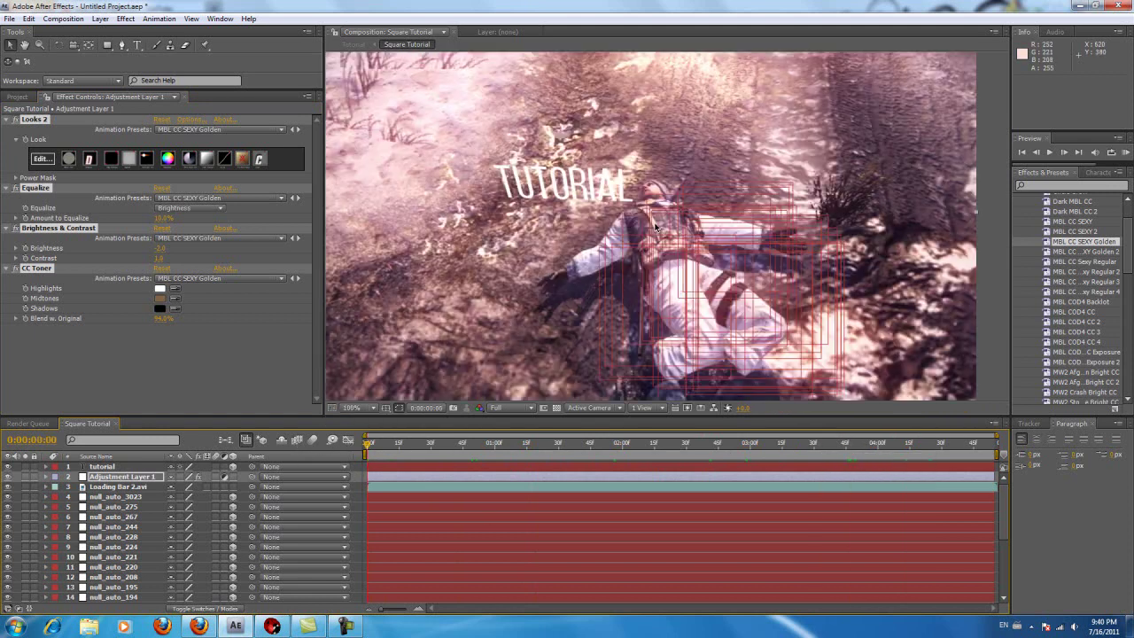
scroll(658, 223, down, 2)
- Check the title's anchoring to the ground at several times between the start and about 4 seconds, and re-examine the opening frame enlarged
click(506, 446)
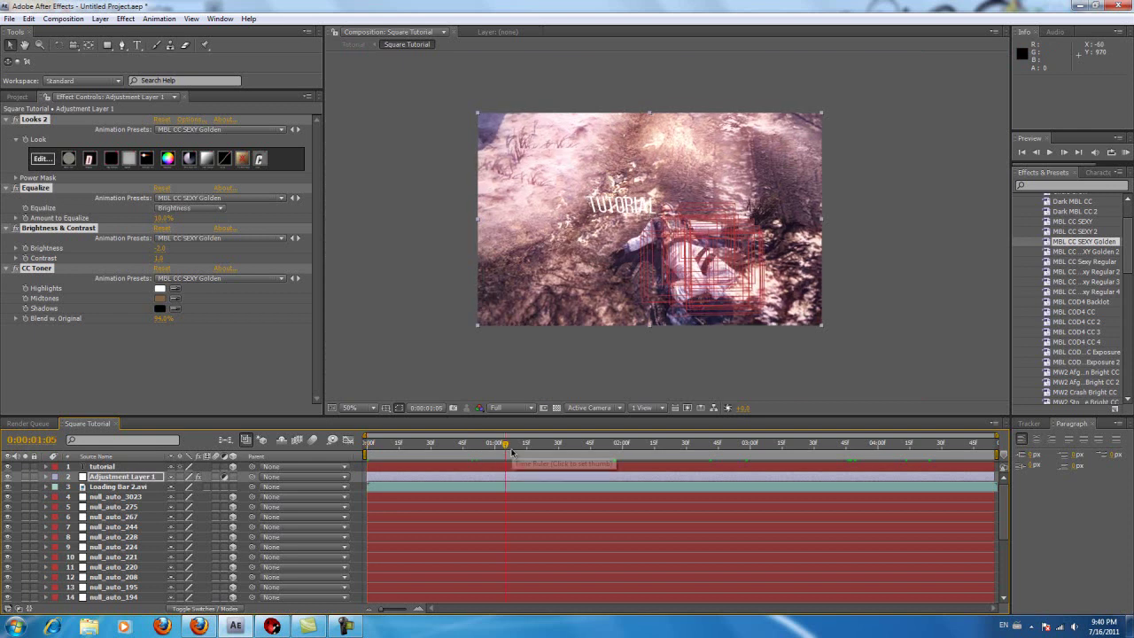
click(626, 444)
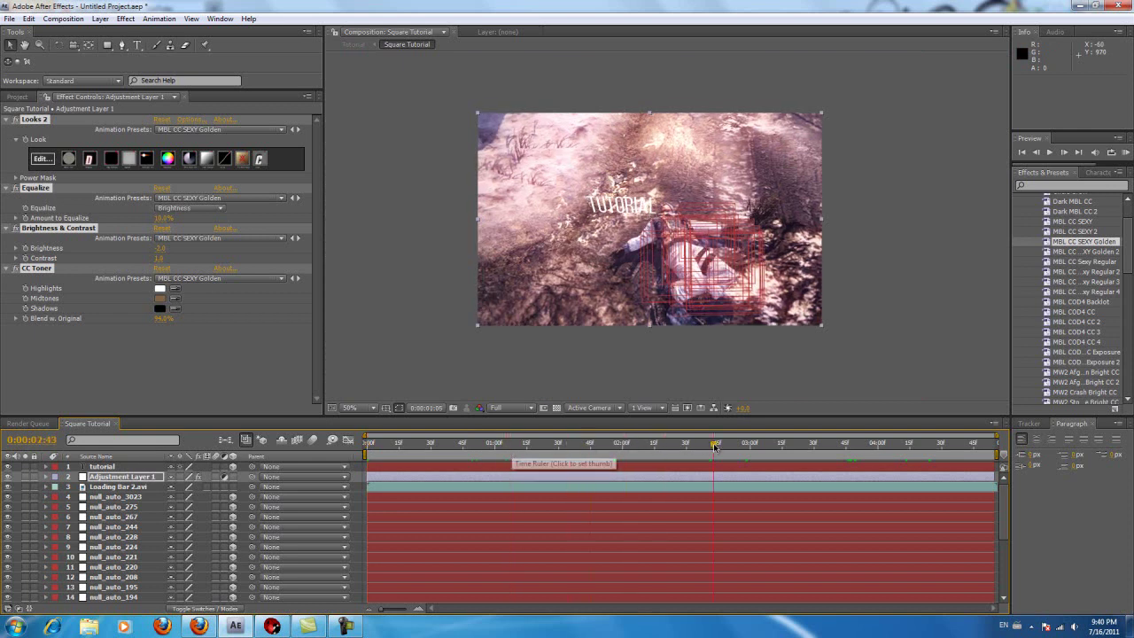
click(783, 444)
click(908, 445)
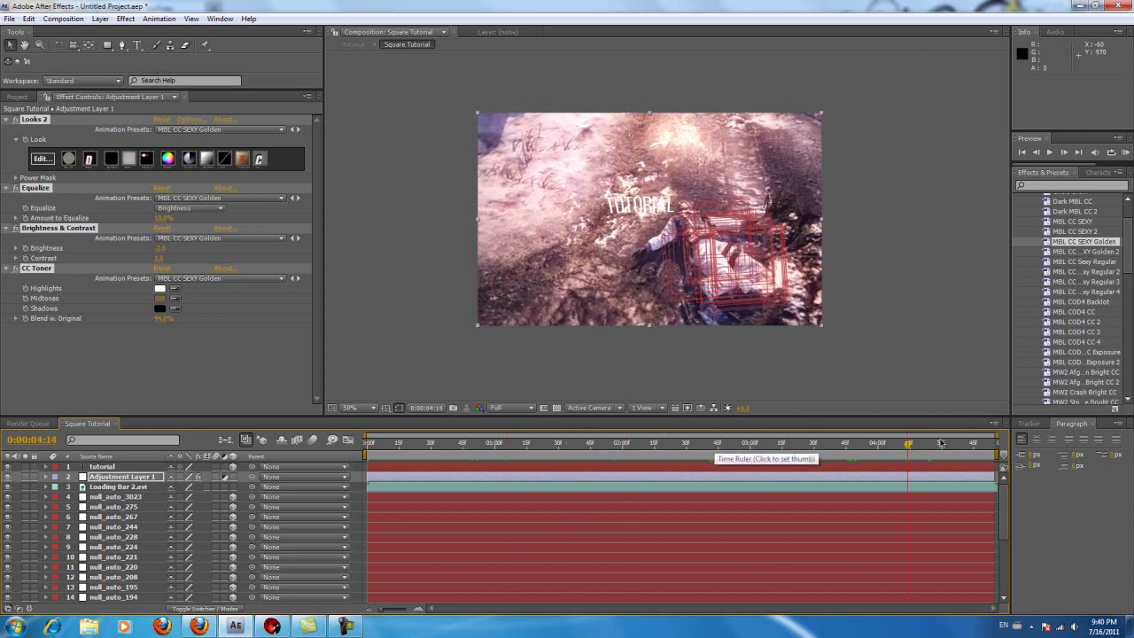
click(622, 445)
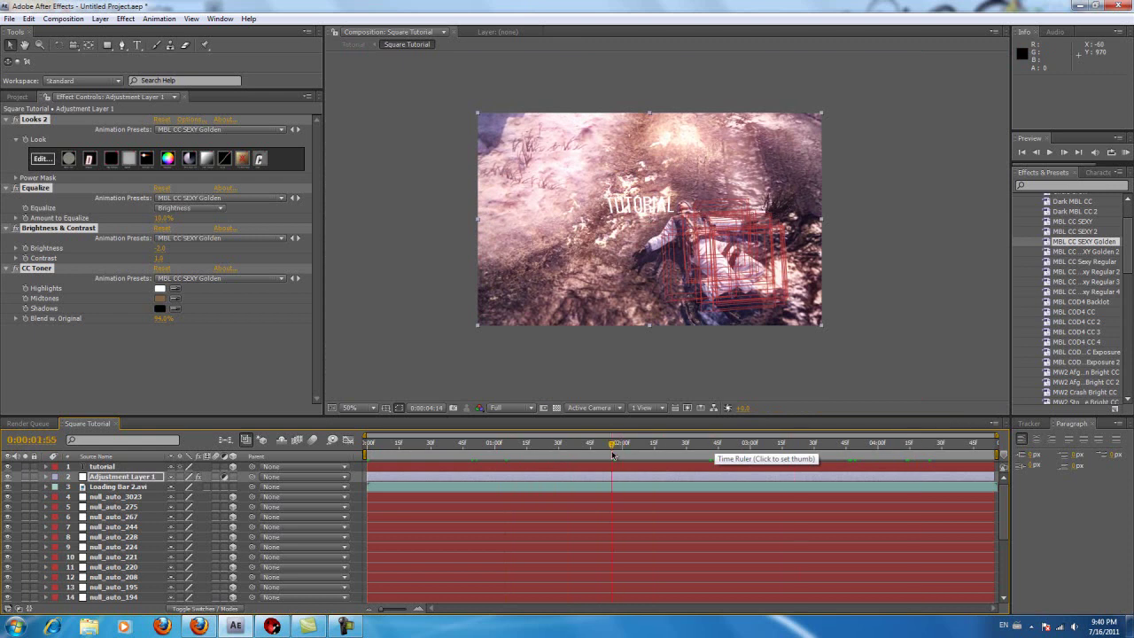
click(403, 448)
click(368, 446)
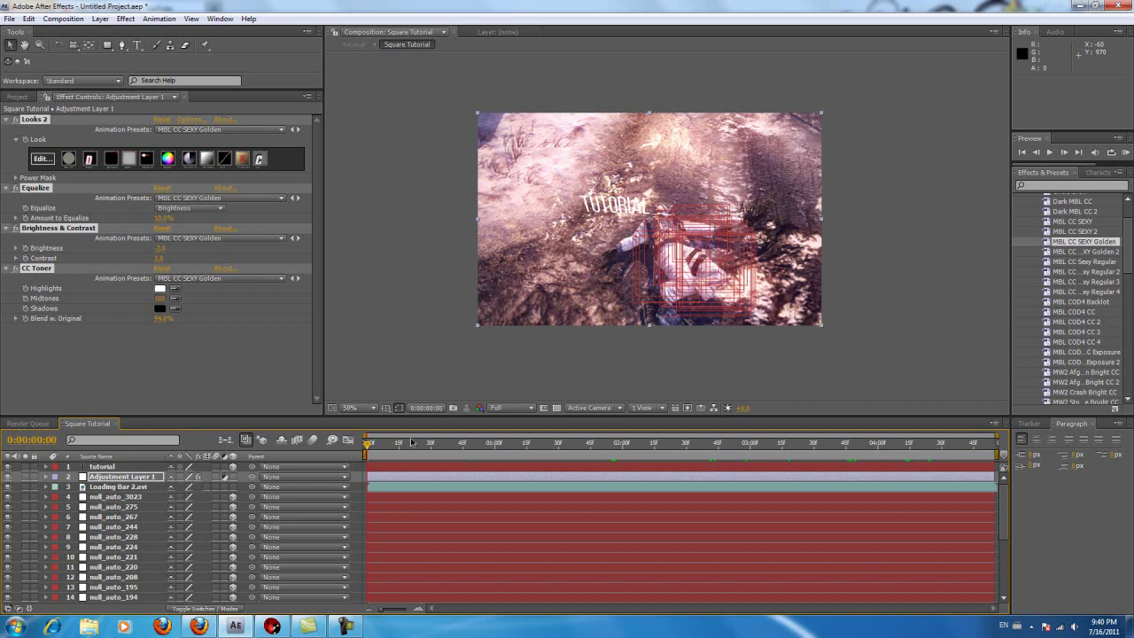
drag(421, 446, 877, 445)
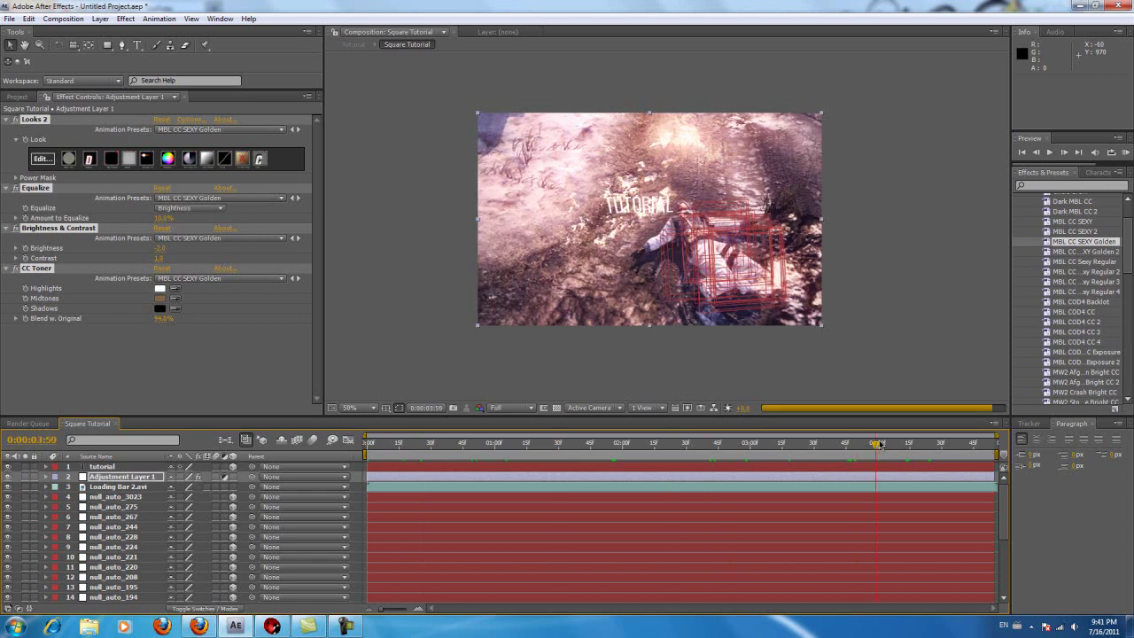
click(391, 443)
key(Home)
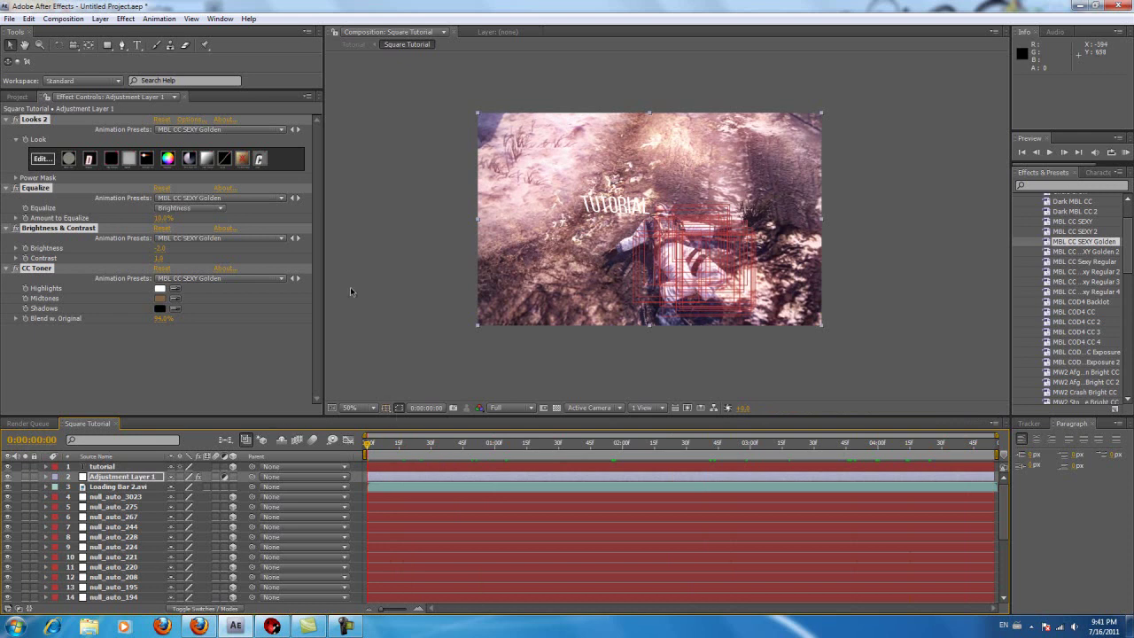
key(comma)
scroll(663, 296, up, 2)
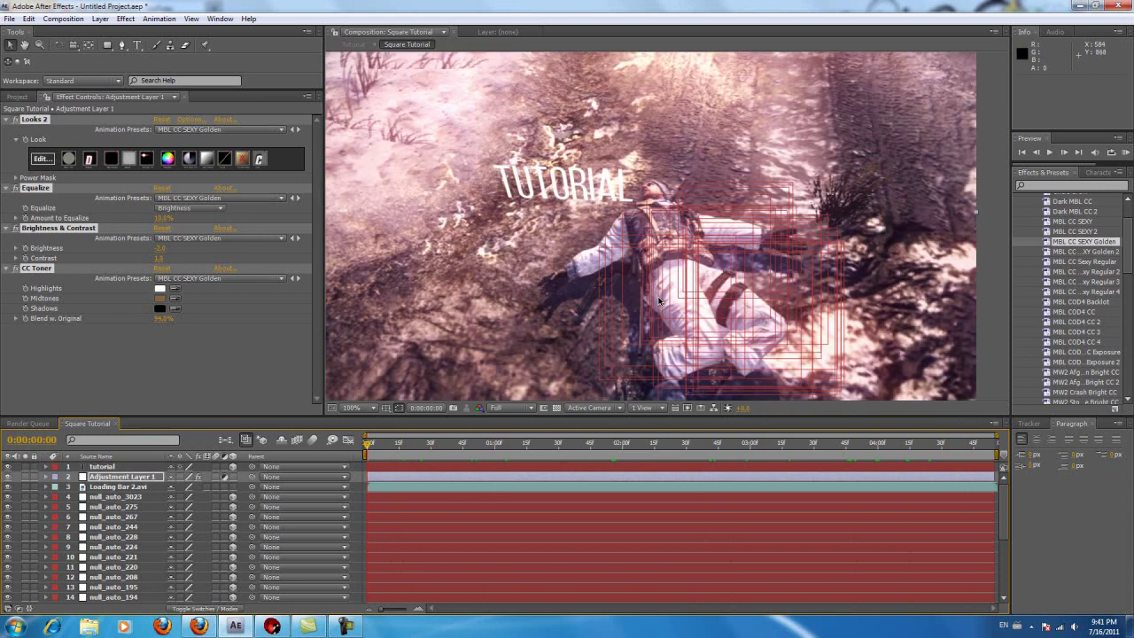
scroll(662, 297, down, 1)
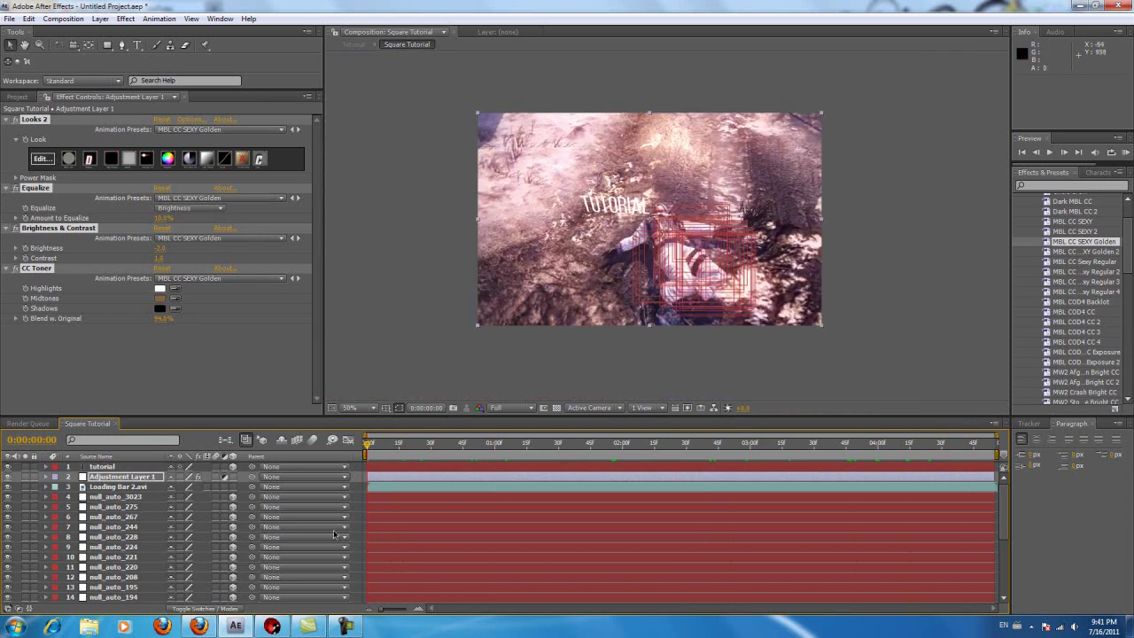
click(344, 628)
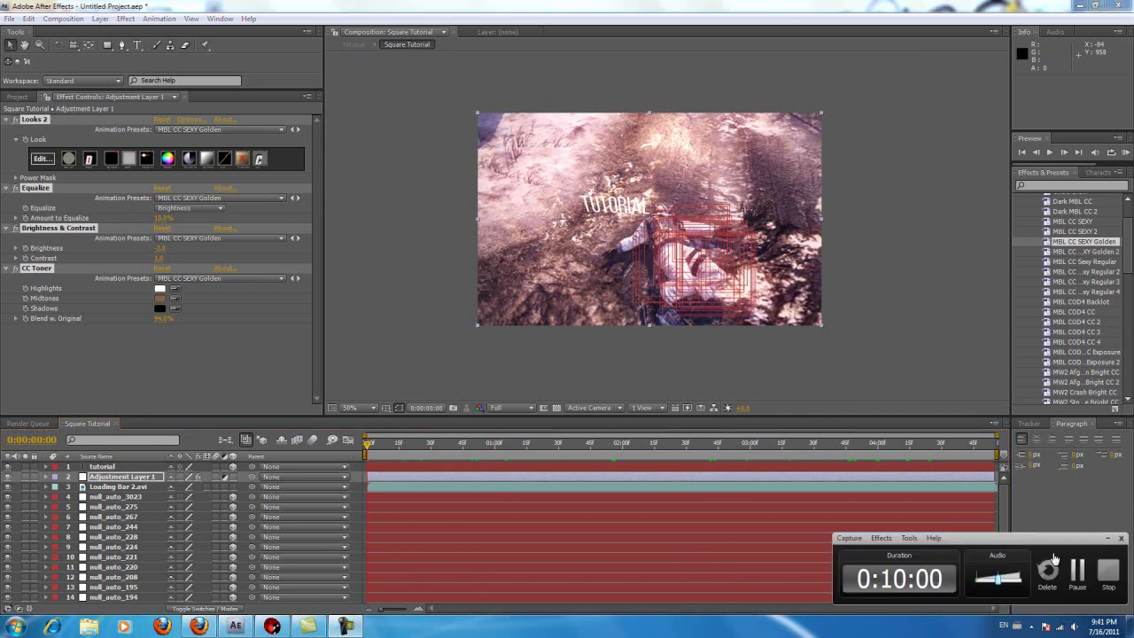